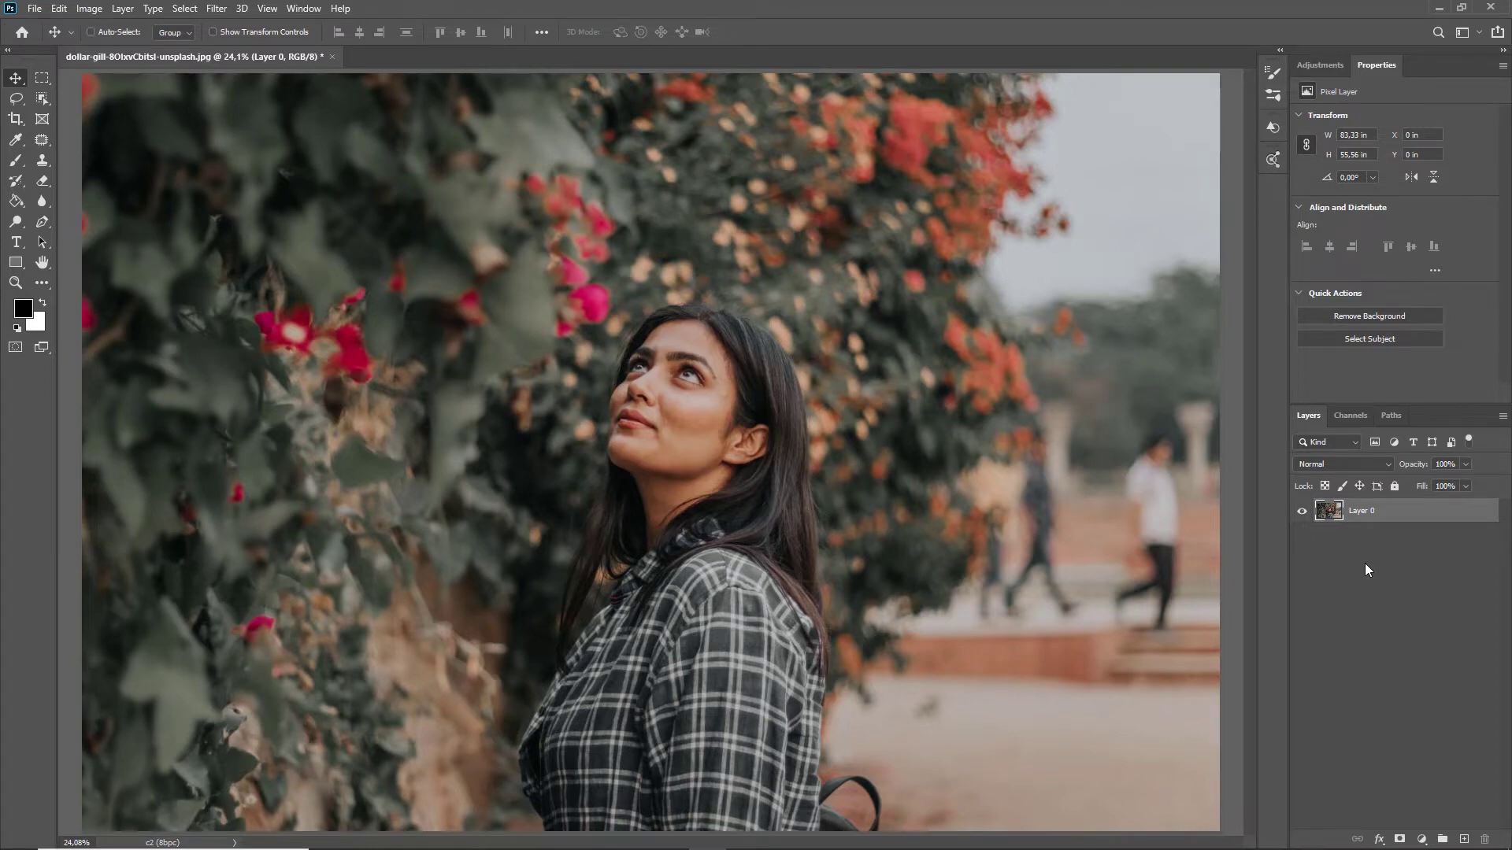
Step: Zoom in to inspect the woman's face, then return to the full-photo view
{"action": "key", "text": "ctrl+1"}
{"action": "left_click_drag", "start_coordinate": [790, 283], "coordinate": [726, 386]}
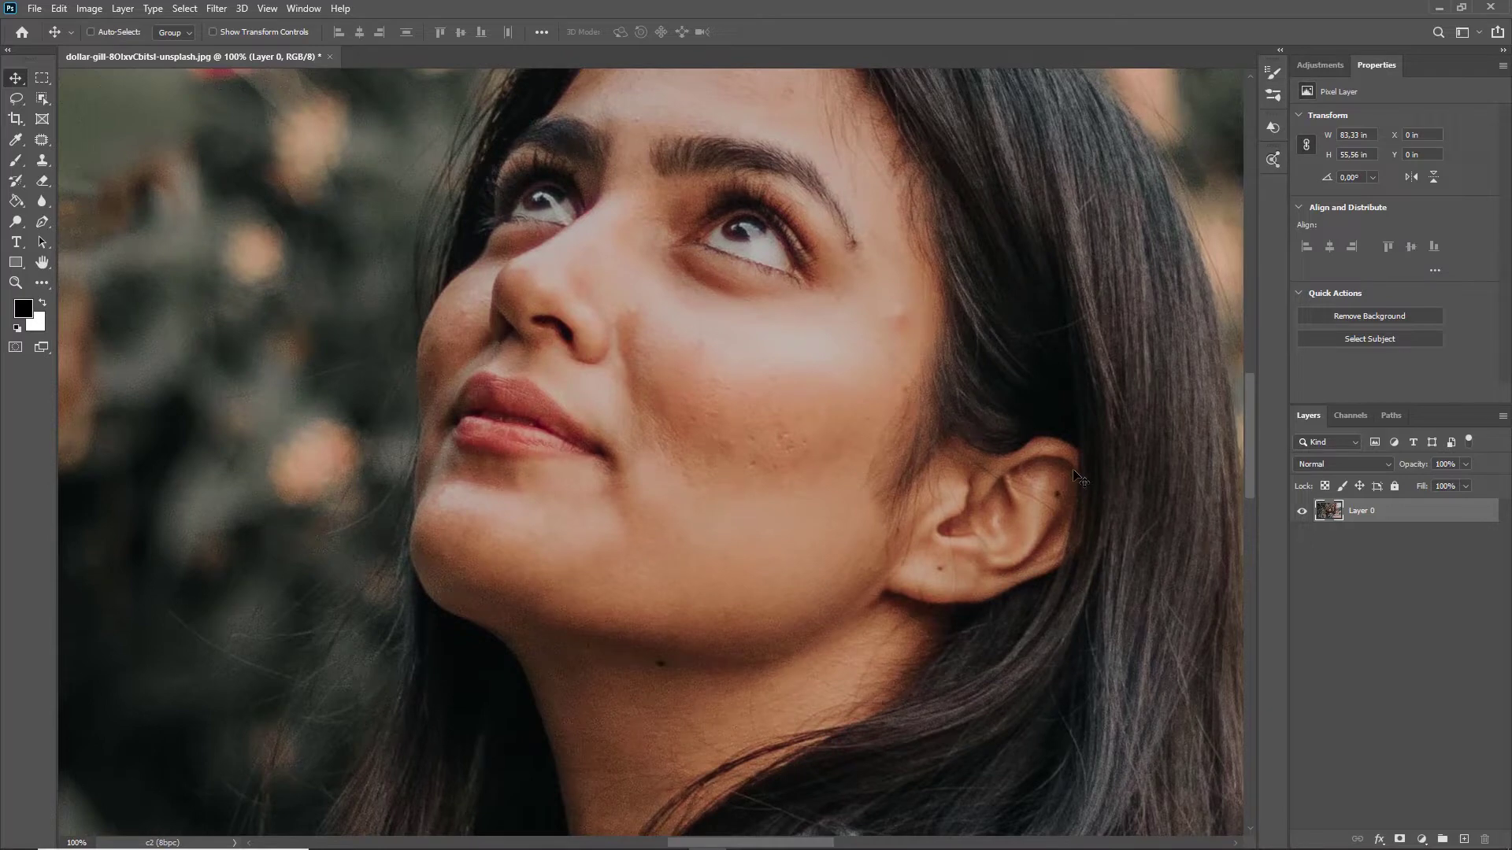
{"action": "key", "text": "ctrl+0"}
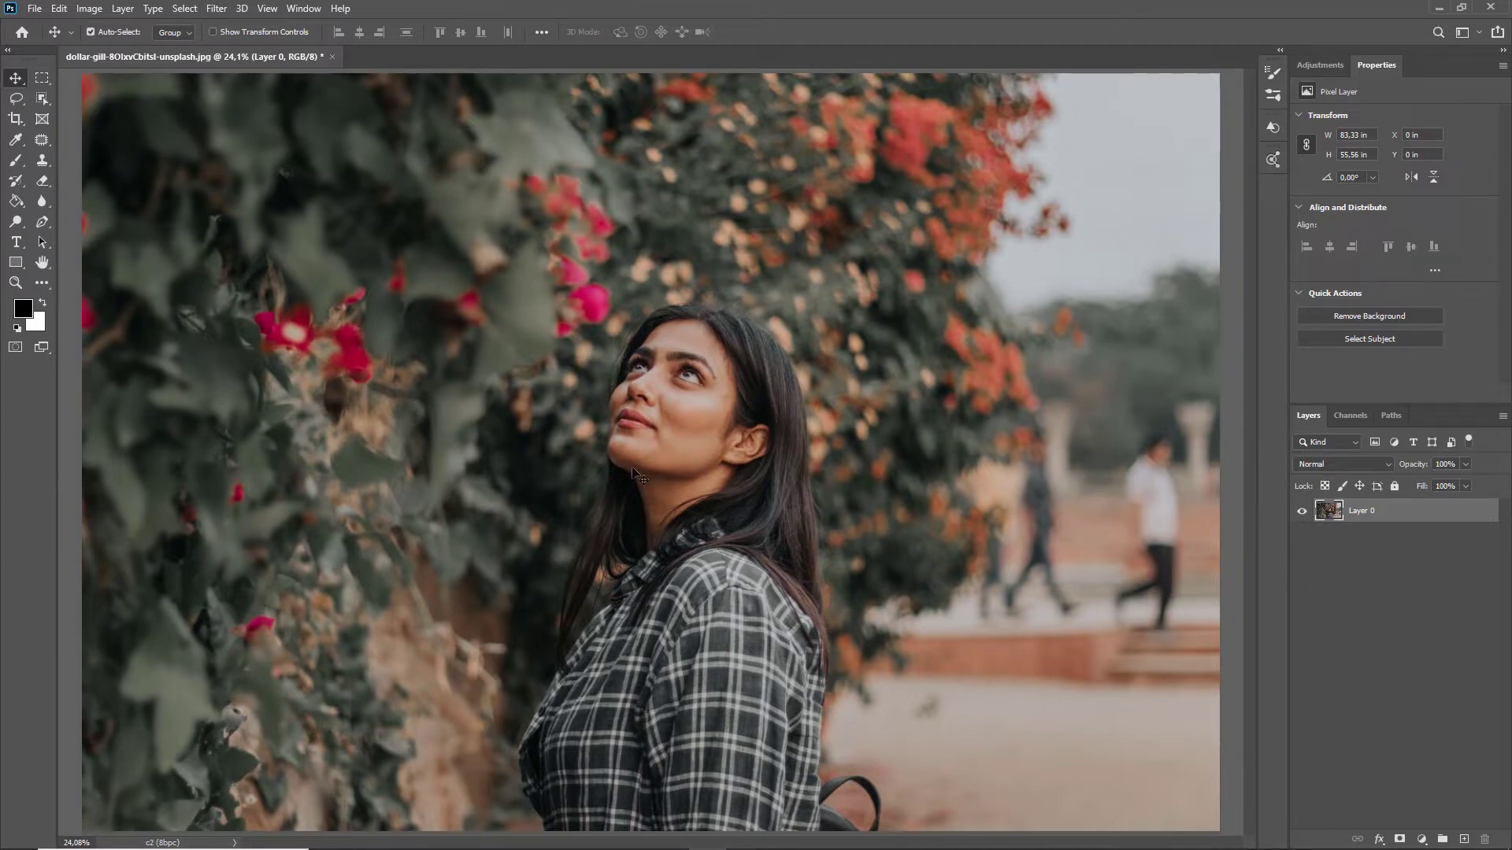
Step: Add Soft Light Layer 1, paint grey over the left side with a ~742 brush, then sample darker grey
{"action": "left_click", "coordinate": [1464, 841]}
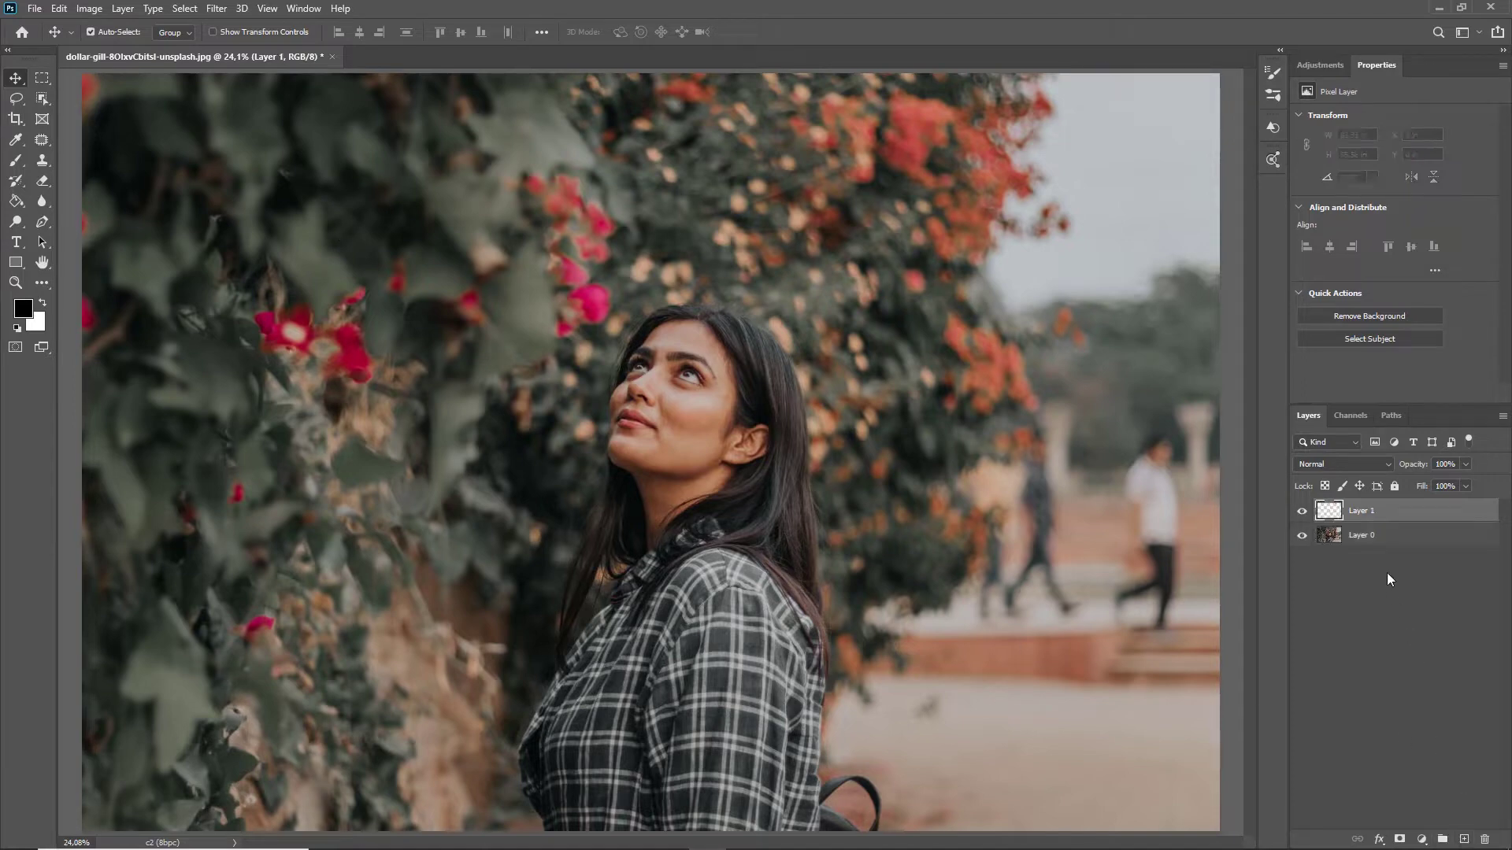
{"action": "key", "text": "b"}
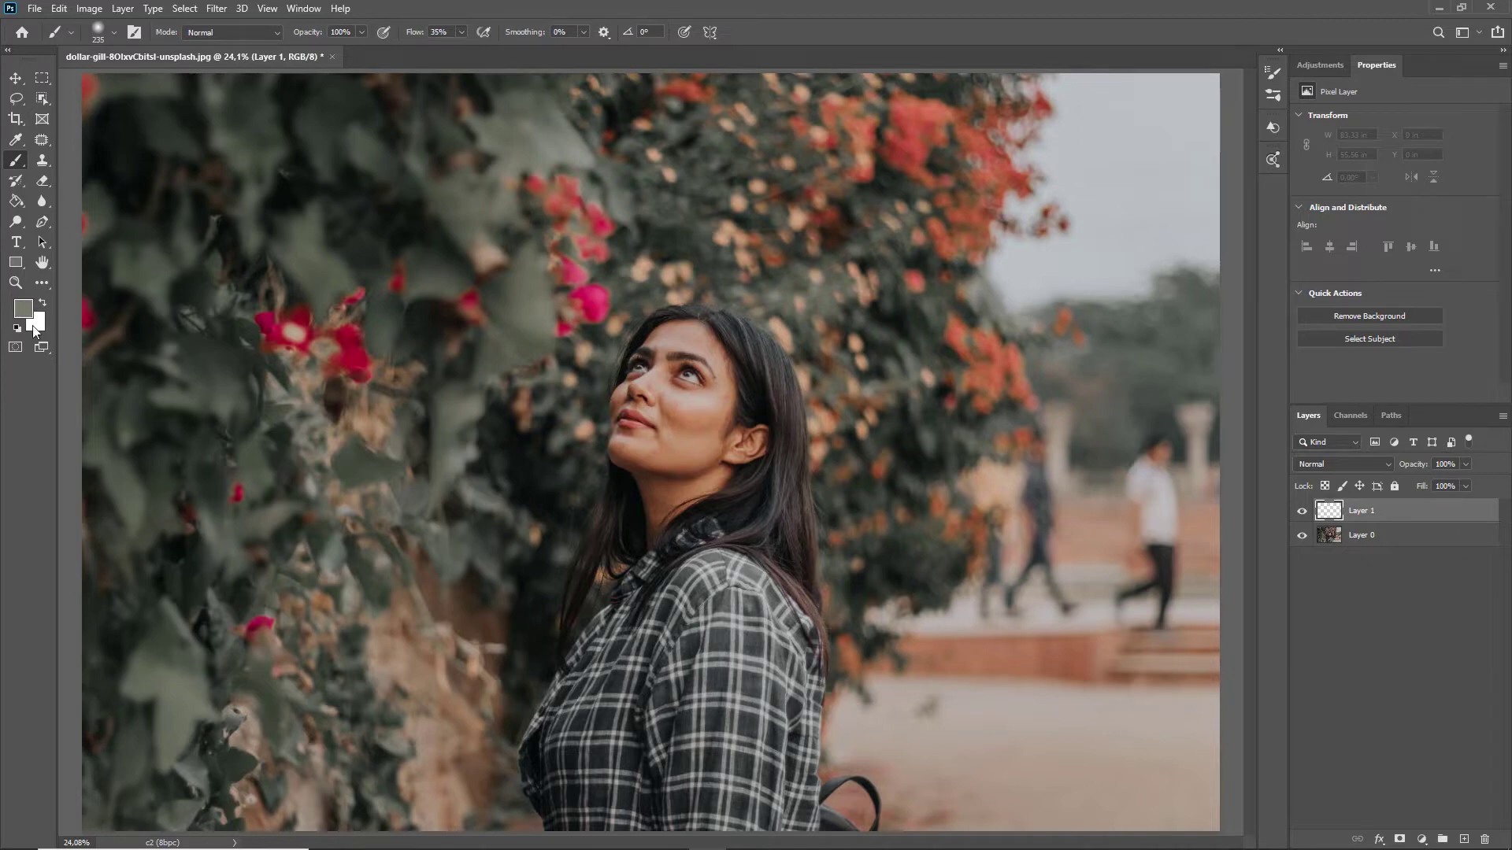
{"action": "left_click", "coordinate": [1323, 464]}
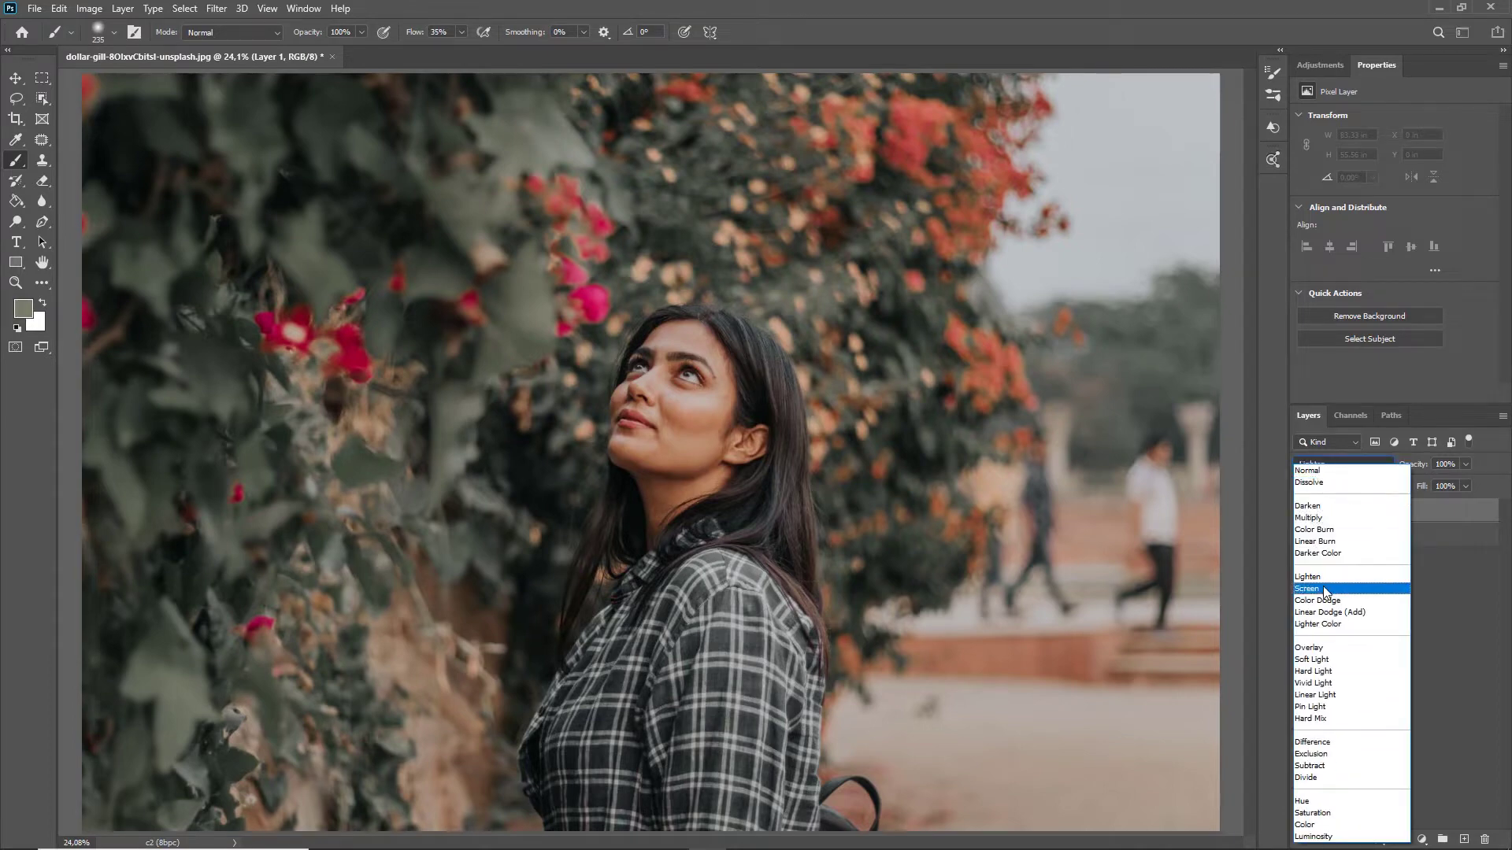
{"action": "left_click", "coordinate": [1324, 662]}
{"action": "left_click_drag", "start_coordinate": [329, 325], "coordinate": [395, 293]}
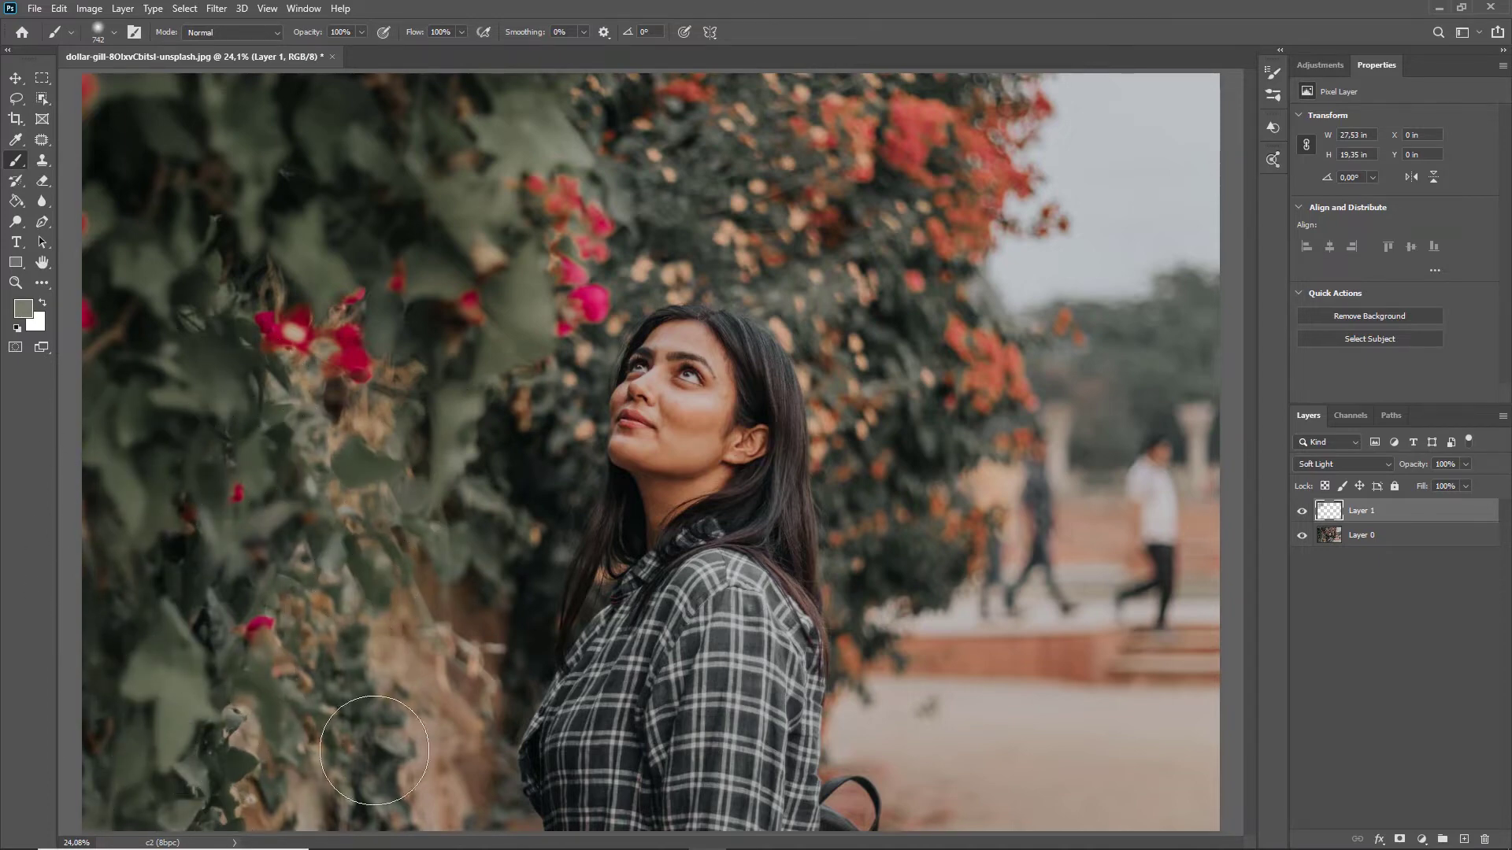
{"action": "left_click_drag", "start_coordinate": [374, 749], "coordinate": [252, 567]}
{"action": "left_click", "coordinate": [694, 232], "text": "alt"}
Step: Add Layer 2 in Soft Light mode and shrink the brush to about 435
{"action": "left_click", "coordinate": [1466, 840]}
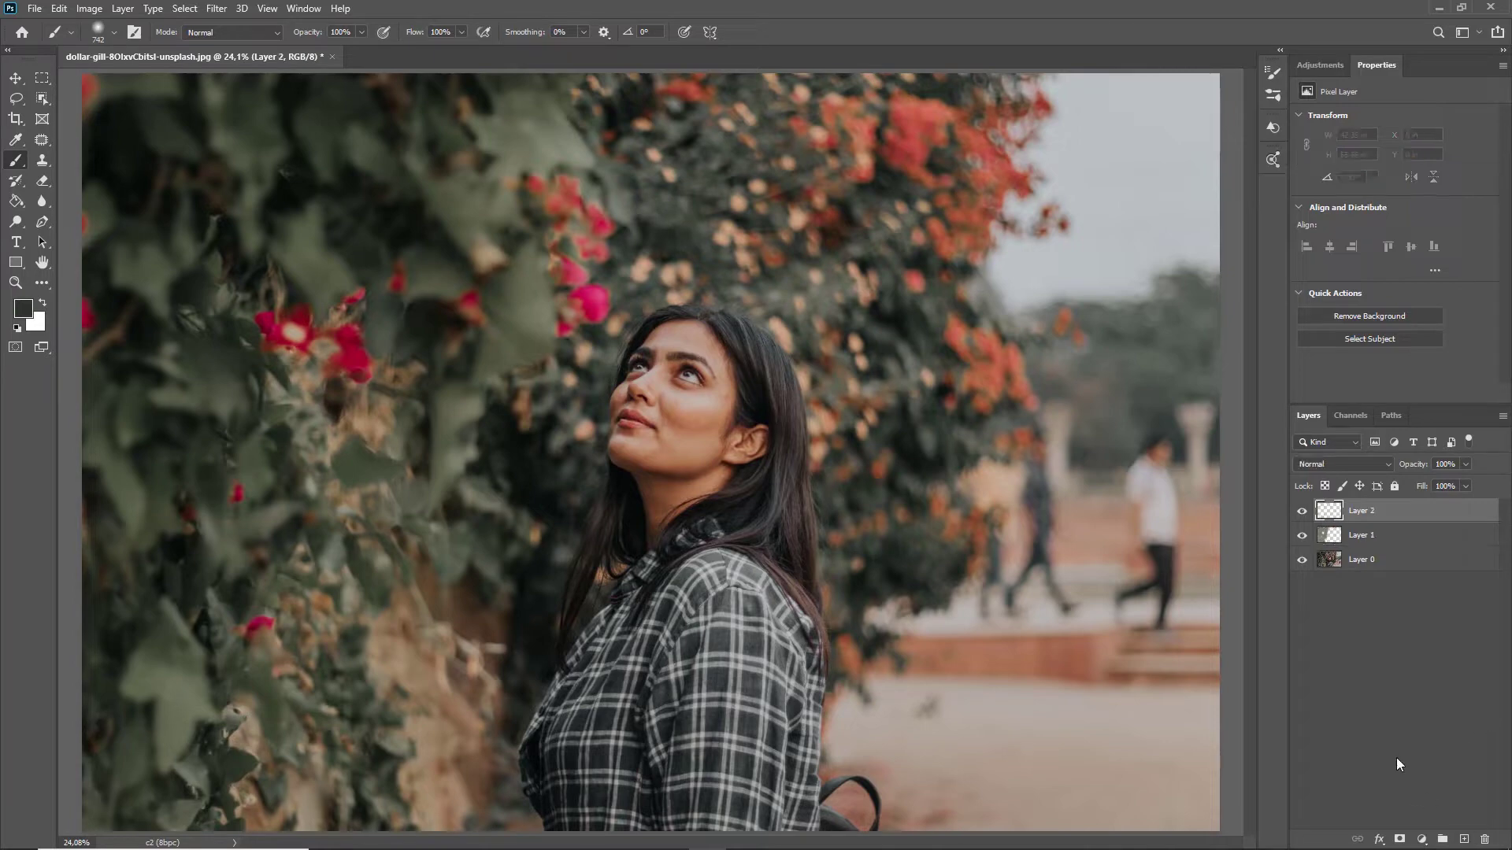
{"action": "left_click", "coordinate": [1351, 466]}
{"action": "left_click", "coordinate": [1338, 661]}
{"action": "mouse_move", "coordinate": [668, 211]}
{"action": "left_mouse_down"}
{"action": "mouse_move", "coordinate": [599, 211]}
{"action": "mouse_move", "coordinate": [675, 209]}
{"action": "mouse_move", "coordinate": [611, 101]}
{"action": "mouse_move", "coordinate": [723, 126]}
{"action": "mouse_move", "coordinate": [688, 202]}
{"action": "mouse_move", "coordinate": [779, 291]}
{"action": "mouse_move", "coordinate": [879, 203]}
{"action": "mouse_move", "coordinate": [776, 152]}
{"action": "mouse_move", "coordinate": [867, 243]}
{"action": "mouse_move", "coordinate": [925, 113]}
{"action": "left_mouse_up"}
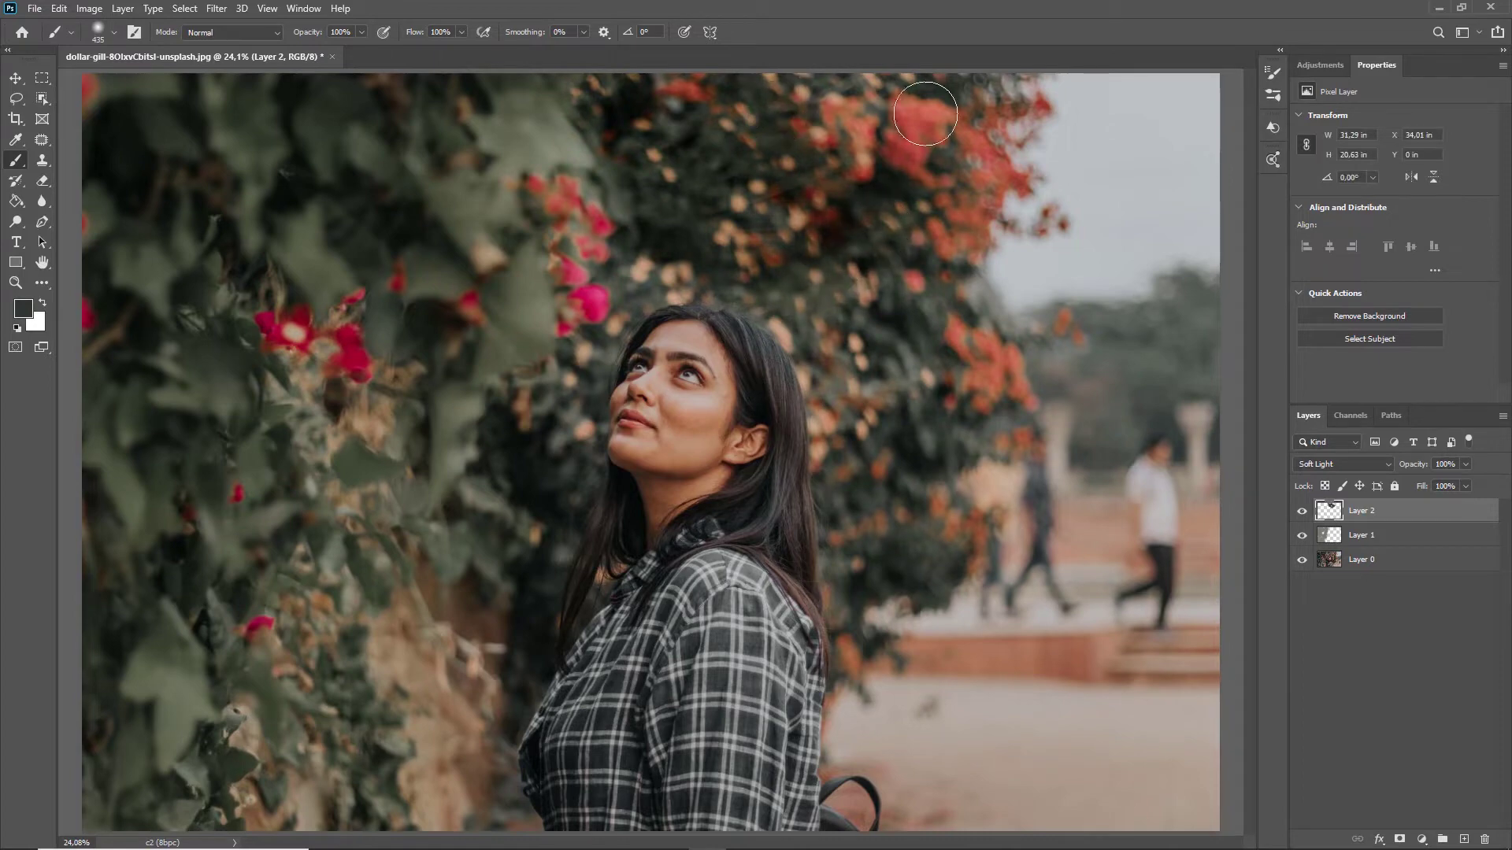
Step: Paint black at 50% flow over the flowering bush, foliage left of the hair and lower-left foliage
{"action": "left_click_drag", "start_coordinate": [970, 63], "coordinate": [961, 51]}
{"action": "mouse_move", "coordinate": [924, 98]}
{"action": "left_mouse_down"}
{"action": "mouse_move", "coordinate": [937, 86]}
{"action": "mouse_move", "coordinate": [925, 79]}
{"action": "mouse_move", "coordinate": [893, 280]}
{"action": "mouse_move", "coordinate": [905, 366]}
{"action": "left_mouse_up"}
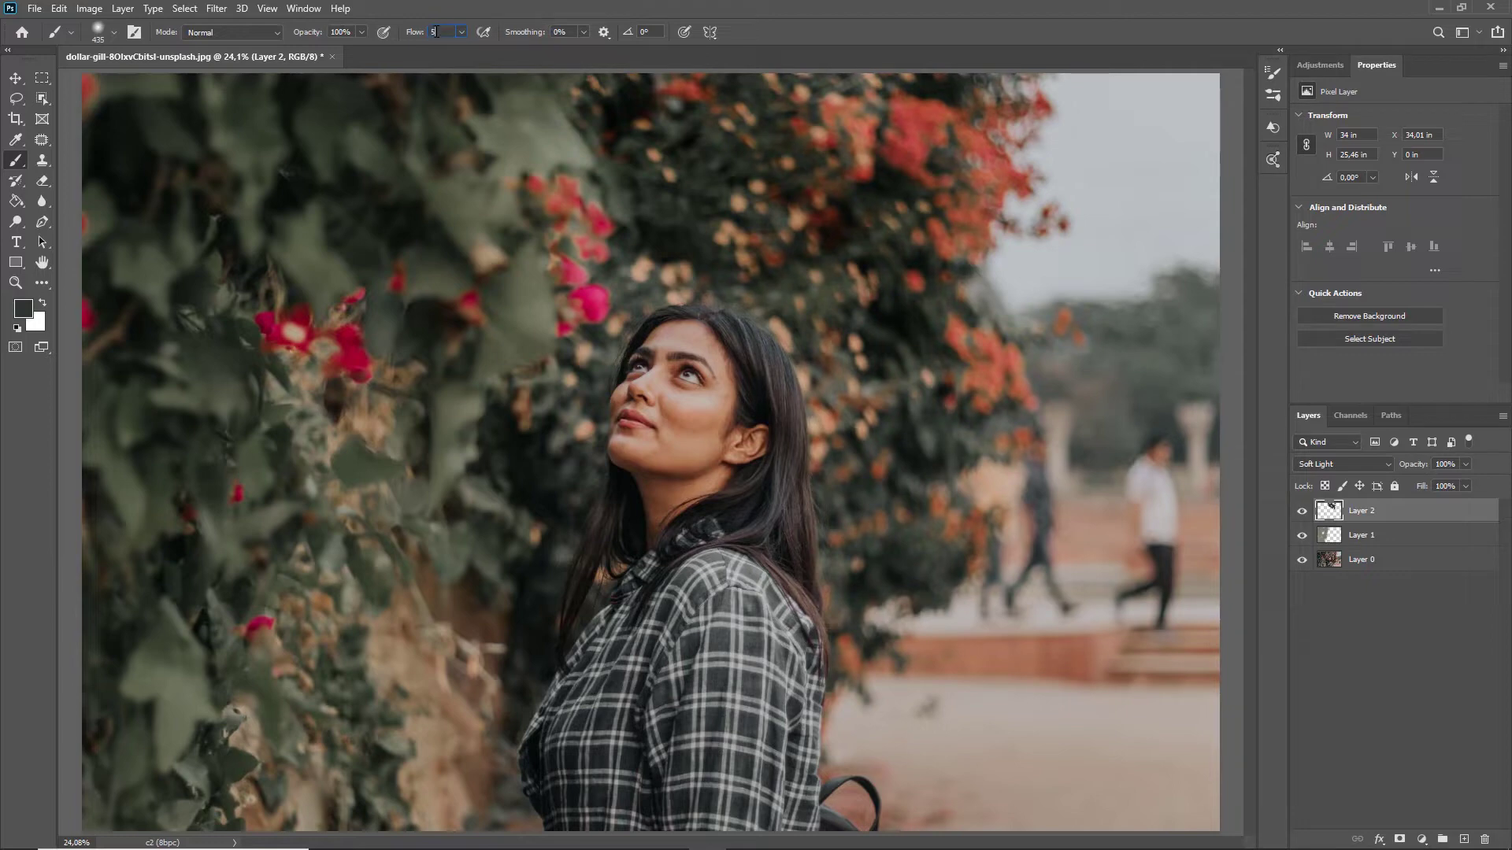
{"action": "mouse_move", "coordinate": [903, 371]}
{"action": "left_mouse_down"}
{"action": "mouse_move", "coordinate": [911, 438]}
{"action": "mouse_move", "coordinate": [878, 544]}
{"action": "mouse_move", "coordinate": [885, 574]}
{"action": "left_mouse_up"}
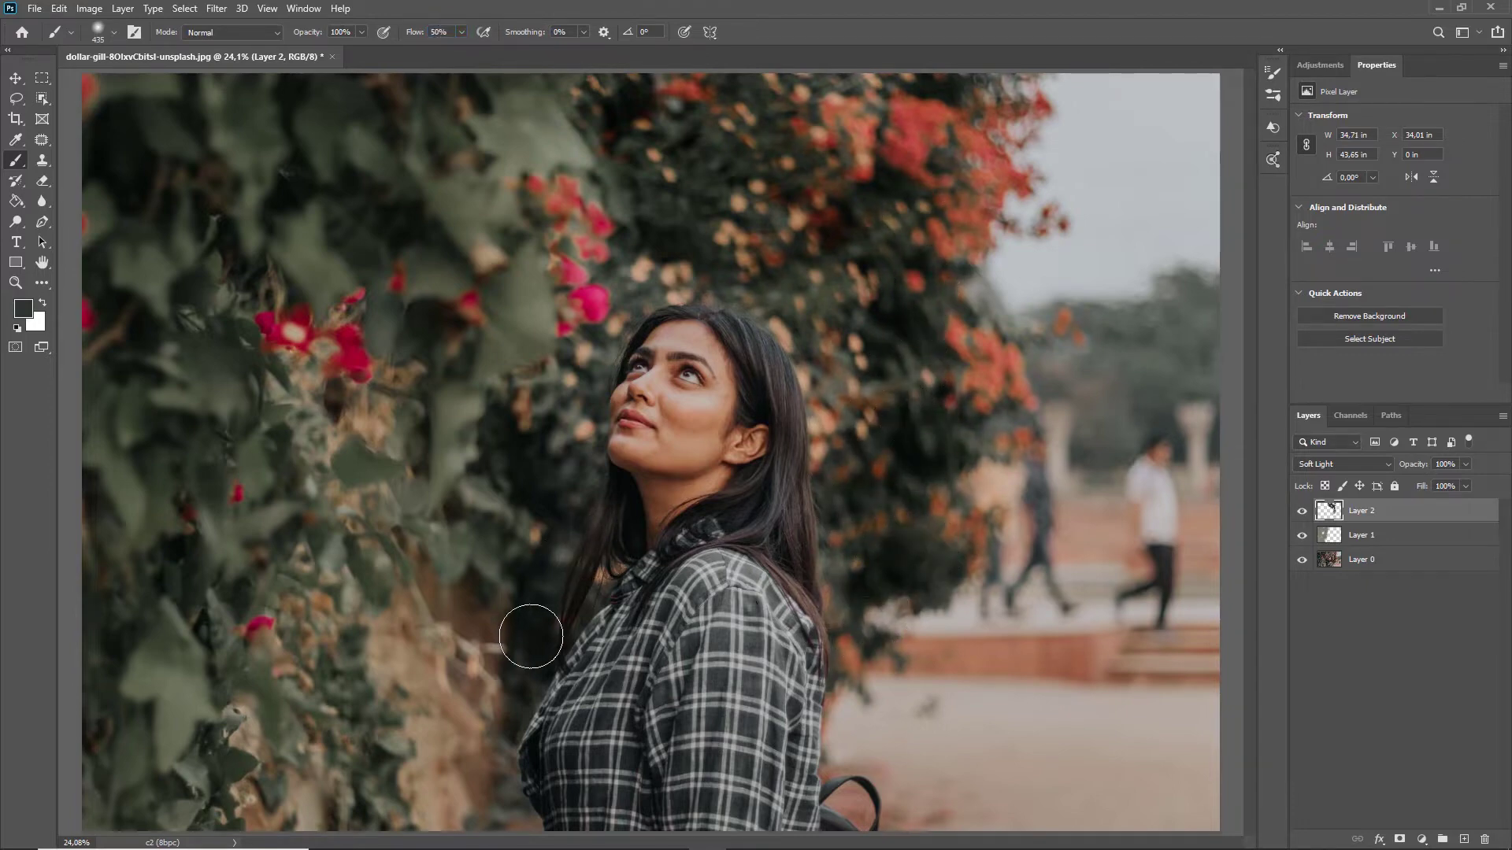
{"action": "mouse_move", "coordinate": [529, 631]}
{"action": "left_mouse_down"}
{"action": "mouse_move", "coordinate": [557, 438]}
{"action": "mouse_move", "coordinate": [647, 229]}
{"action": "mouse_move", "coordinate": [785, 287]}
{"action": "left_mouse_up"}
{"action": "mouse_move", "coordinate": [432, 581]}
{"action": "left_mouse_down"}
{"action": "mouse_move", "coordinate": [499, 533]}
{"action": "mouse_move", "coordinate": [498, 487]}
{"action": "left_mouse_up"}
{"action": "mouse_move", "coordinate": [220, 736]}
{"action": "left_mouse_down"}
{"action": "mouse_move", "coordinate": [152, 793]}
{"action": "mouse_move", "coordinate": [11, 820]}
{"action": "left_mouse_up"}
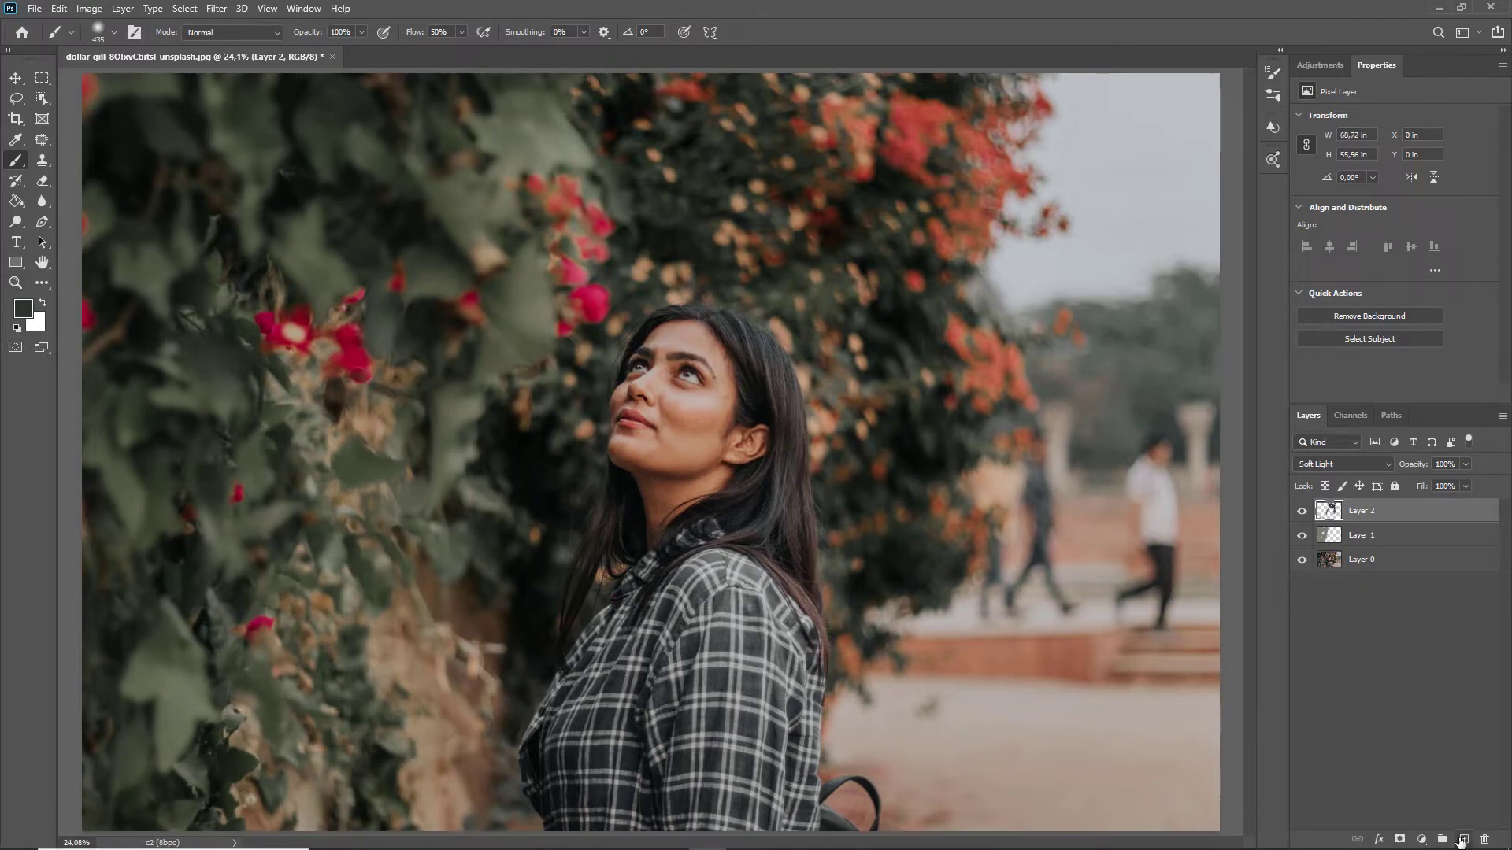
Step: Make Soft Light Layer 3 with warm tan strokes at 35% flow over the foliage, then add Layer 4
{"action": "left_click", "coordinate": [1462, 839]}
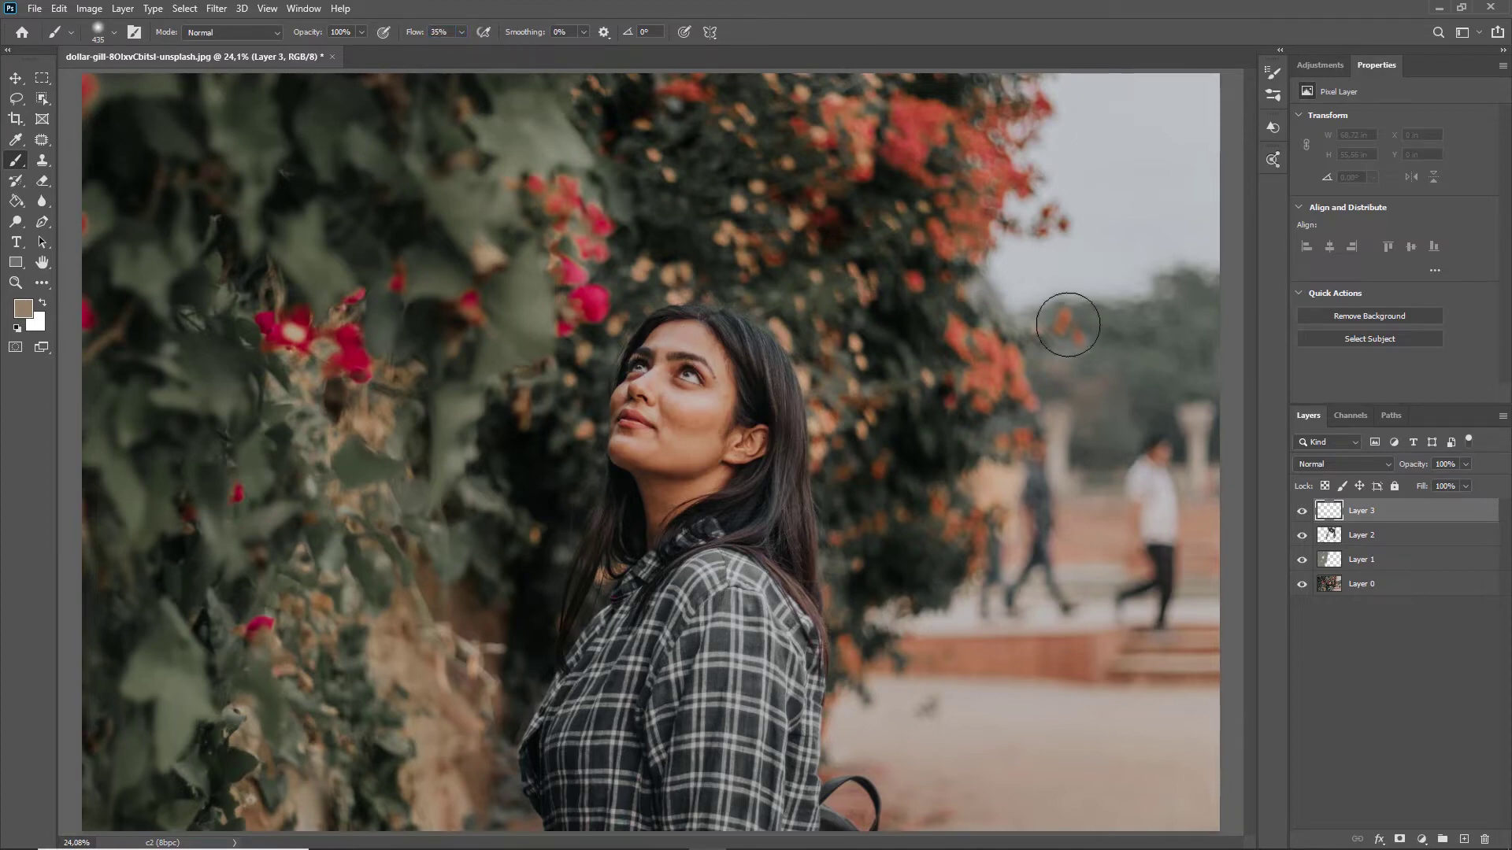
{"action": "left_click", "coordinate": [1307, 464]}
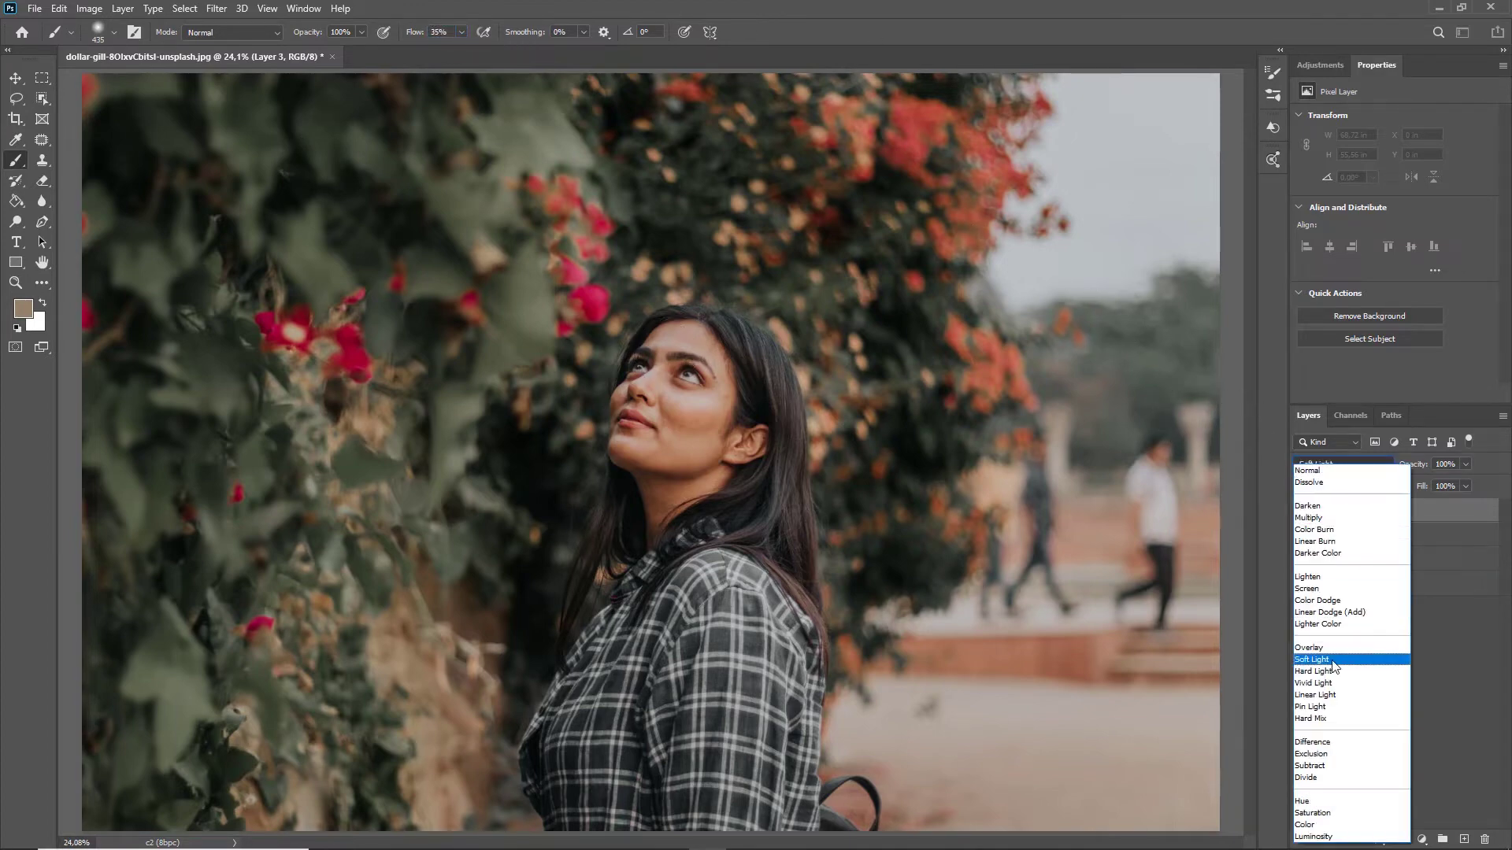
{"action": "left_click", "coordinate": [1314, 659]}
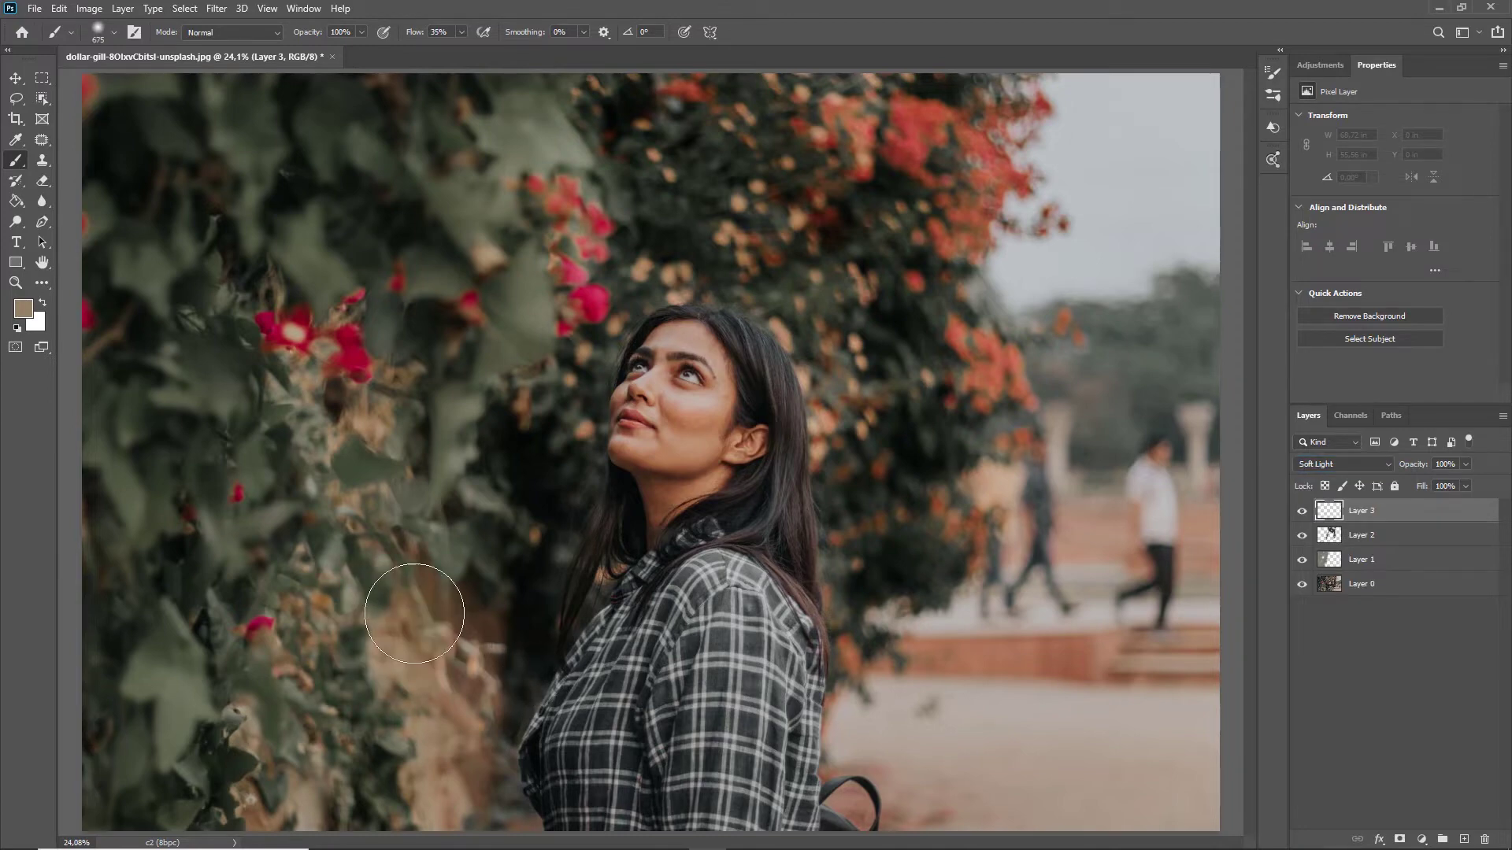
{"action": "left_click_drag", "start_coordinate": [408, 640], "coordinate": [446, 632]}
{"action": "mouse_move", "coordinate": [377, 342]}
{"action": "left_mouse_down"}
{"action": "mouse_move", "coordinate": [643, 254]}
{"action": "mouse_move", "coordinate": [857, 637]}
{"action": "left_mouse_up"}
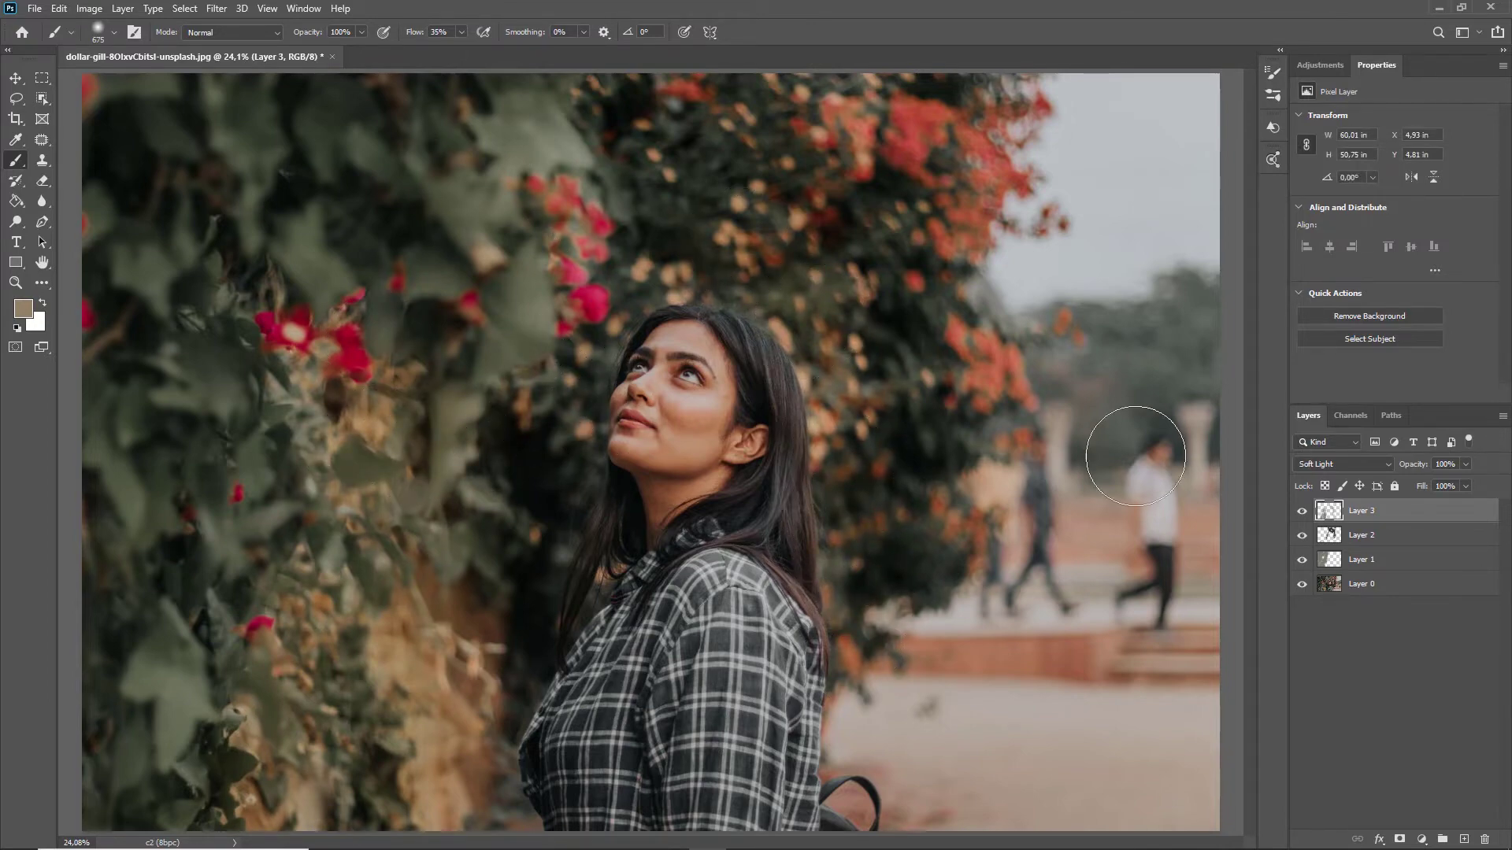
{"action": "left_click", "coordinate": [1465, 839]}
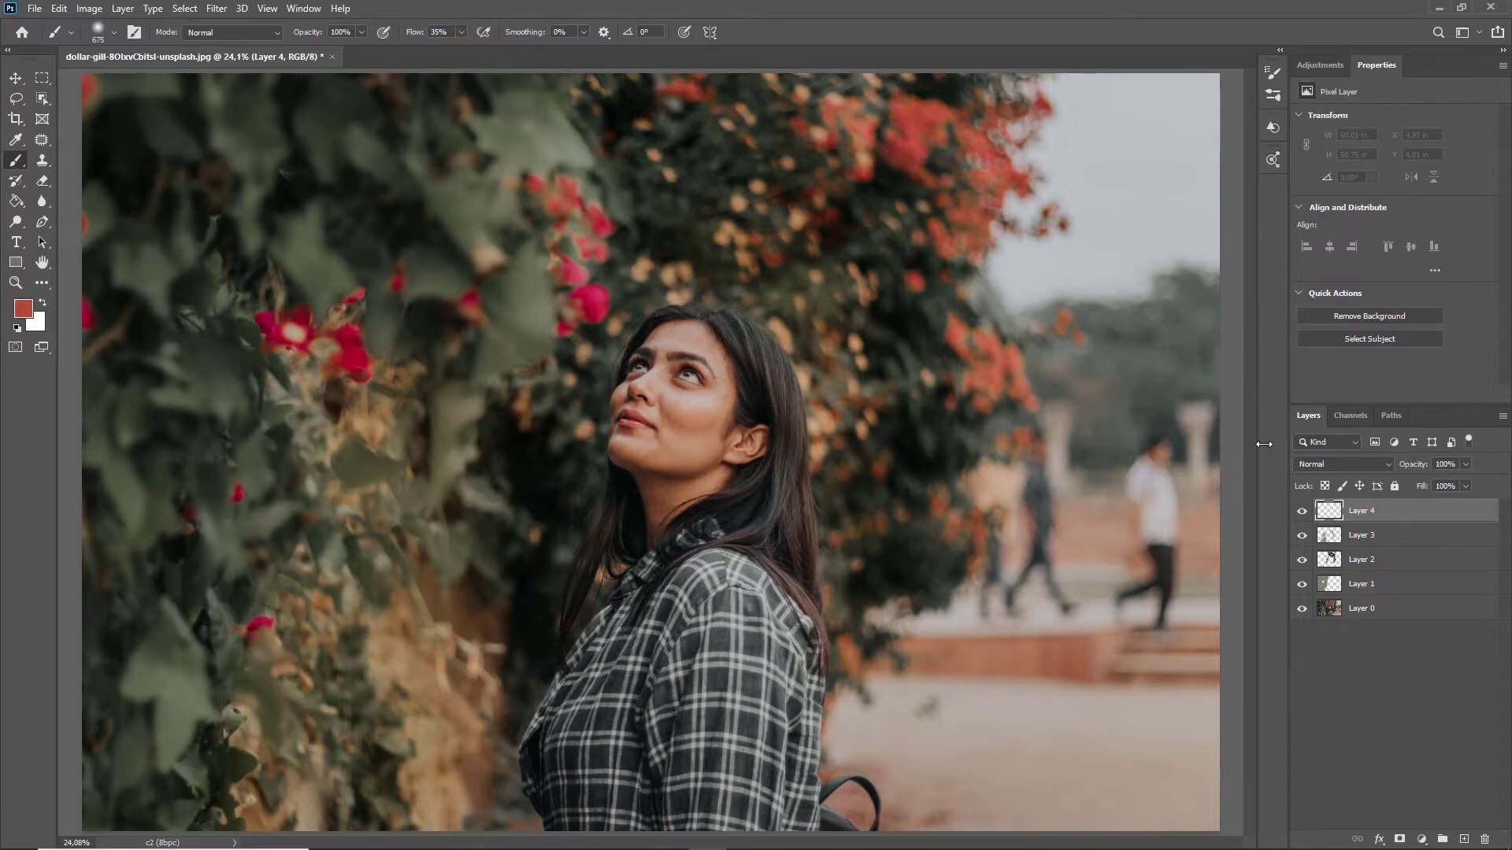
Step: Set Layer 4 to Soft Light and paint red over the orange flowers with a ~310 brush
{"action": "left_click", "coordinate": [1340, 464]}
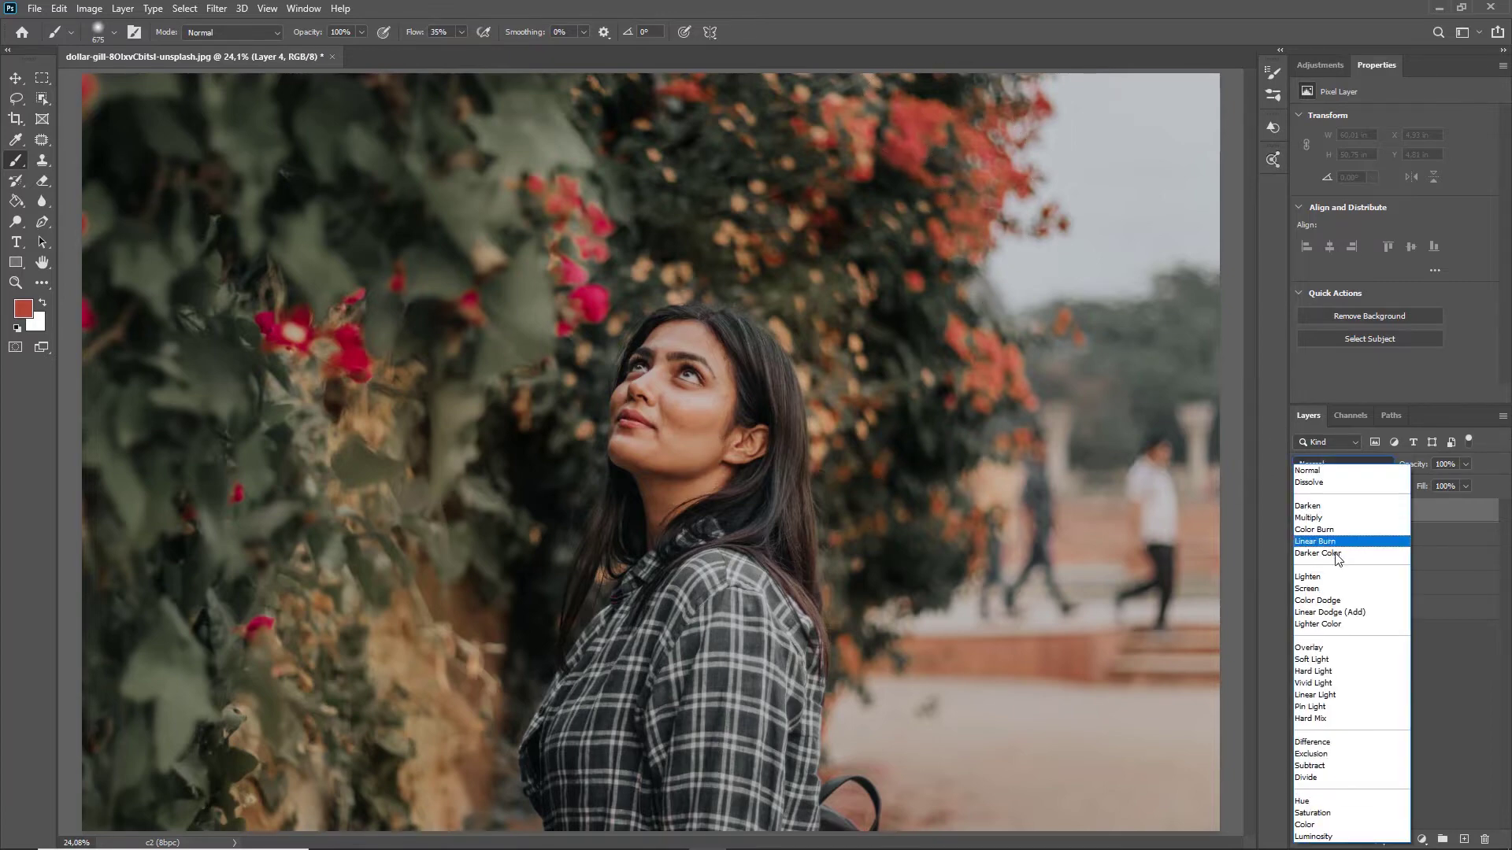
{"action": "left_click", "coordinate": [1330, 667]}
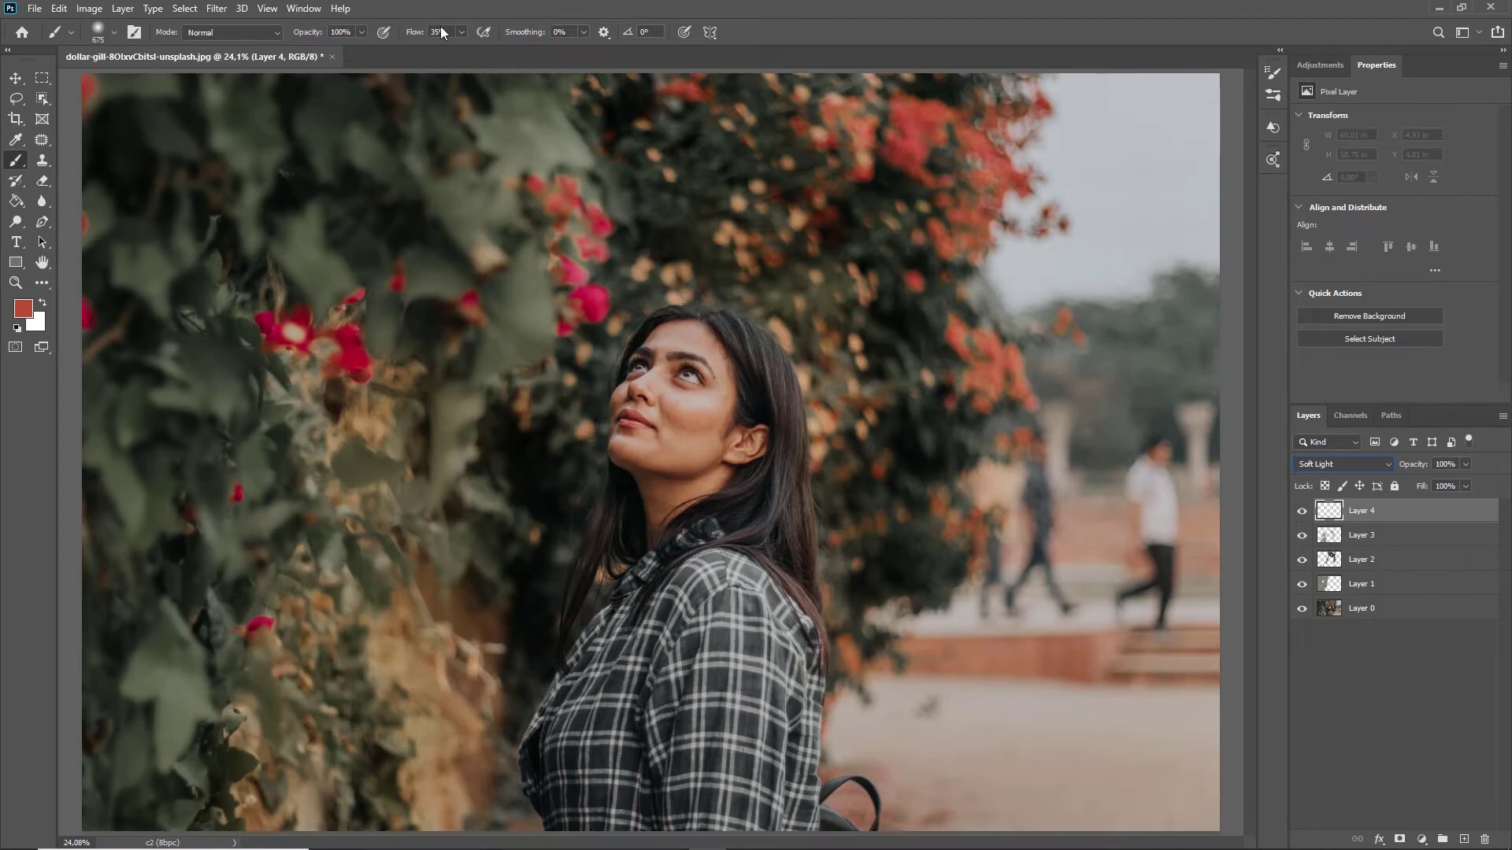
{"action": "mouse_move", "coordinate": [895, 152]}
{"action": "left_mouse_down"}
{"action": "mouse_move", "coordinate": [868, 151]}
{"action": "mouse_move", "coordinate": [912, 122]}
{"action": "mouse_move", "coordinate": [988, 147]}
{"action": "mouse_move", "coordinate": [937, 298]}
{"action": "mouse_move", "coordinate": [994, 407]}
{"action": "mouse_move", "coordinate": [971, 394]}
{"action": "mouse_move", "coordinate": [1015, 453]}
{"action": "mouse_move", "coordinate": [939, 504]}
{"action": "mouse_move", "coordinate": [965, 540]}
{"action": "mouse_move", "coordinate": [918, 499]}
{"action": "mouse_move", "coordinate": [845, 548]}
{"action": "mouse_move", "coordinate": [853, 782]}
{"action": "left_mouse_up"}
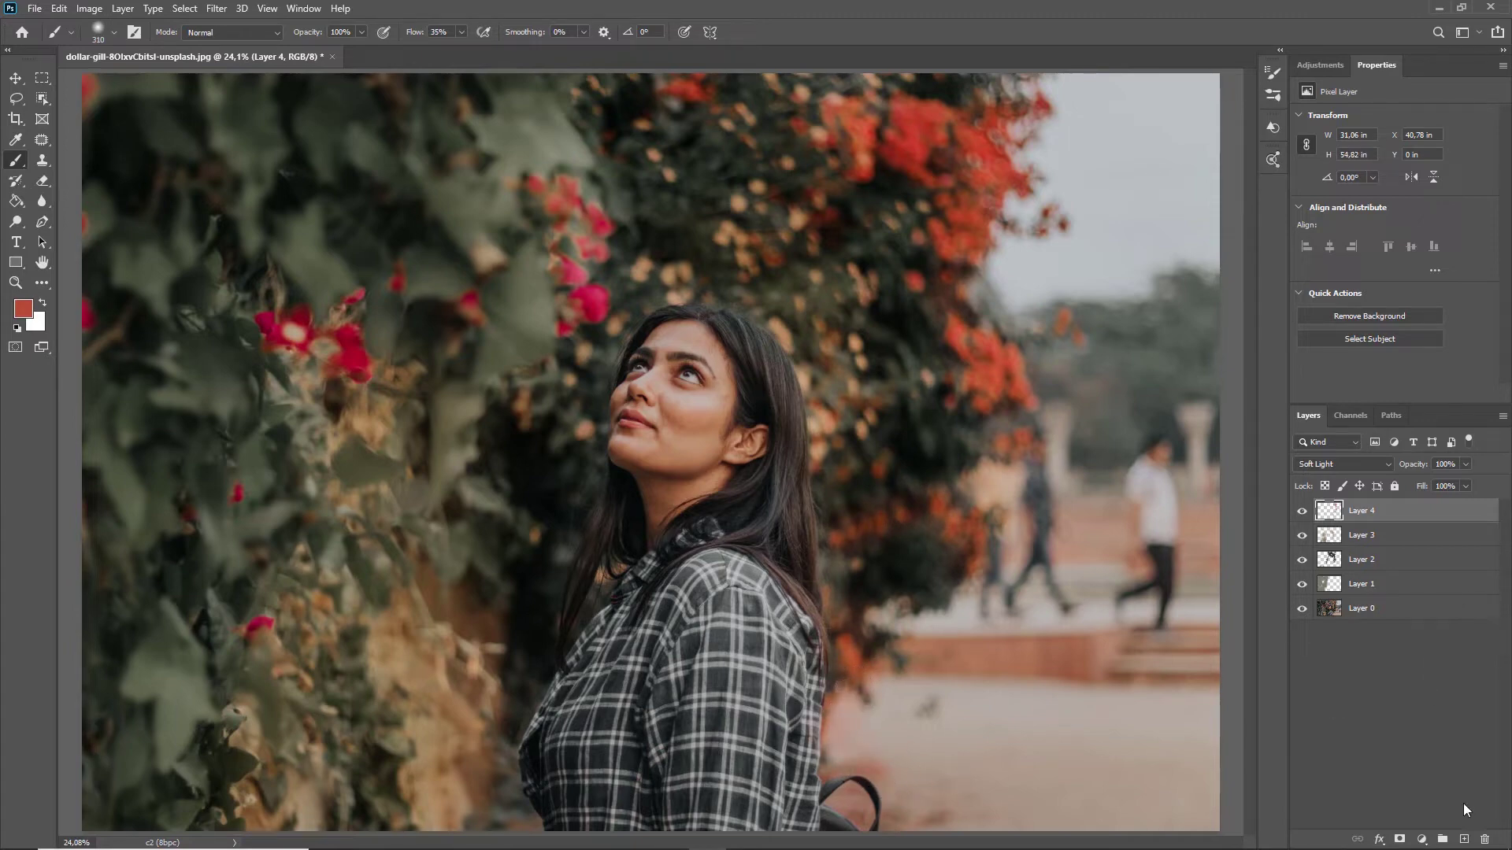
Step: Add Soft Light Layer 5 and brush a cheek-sampled skin tone at 30% flow over the face and ear
{"action": "left_click", "coordinate": [1463, 838]}
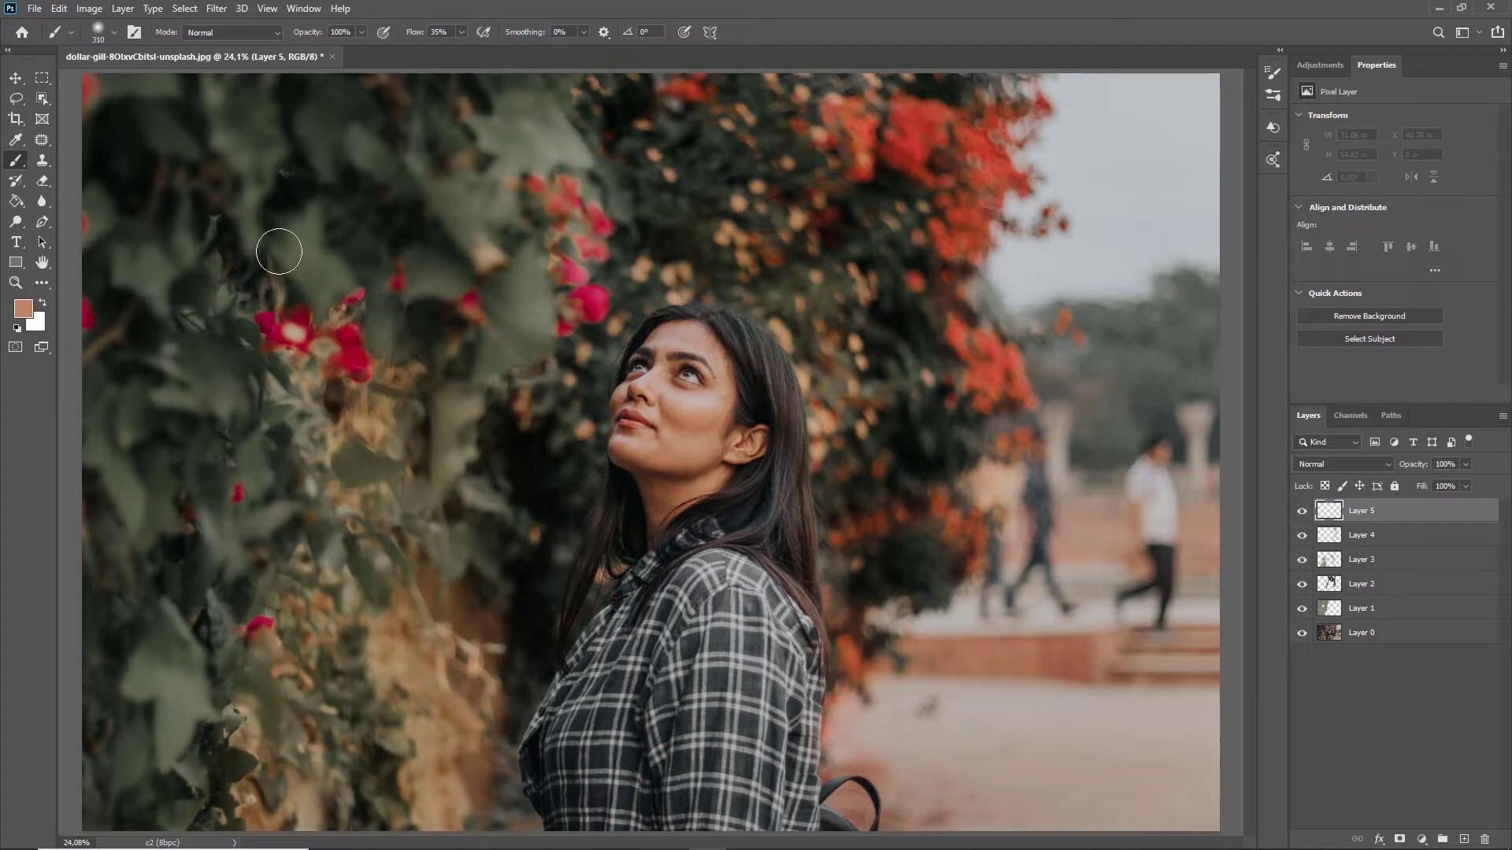
{"action": "left_click", "coordinate": [695, 414], "text": "alt"}
{"action": "left_click", "coordinate": [1339, 463]}
{"action": "left_click", "coordinate": [1325, 663]}
{"action": "left_click", "coordinate": [673, 419], "text": "alt"}
{"action": "left_click", "coordinate": [752, 448]}
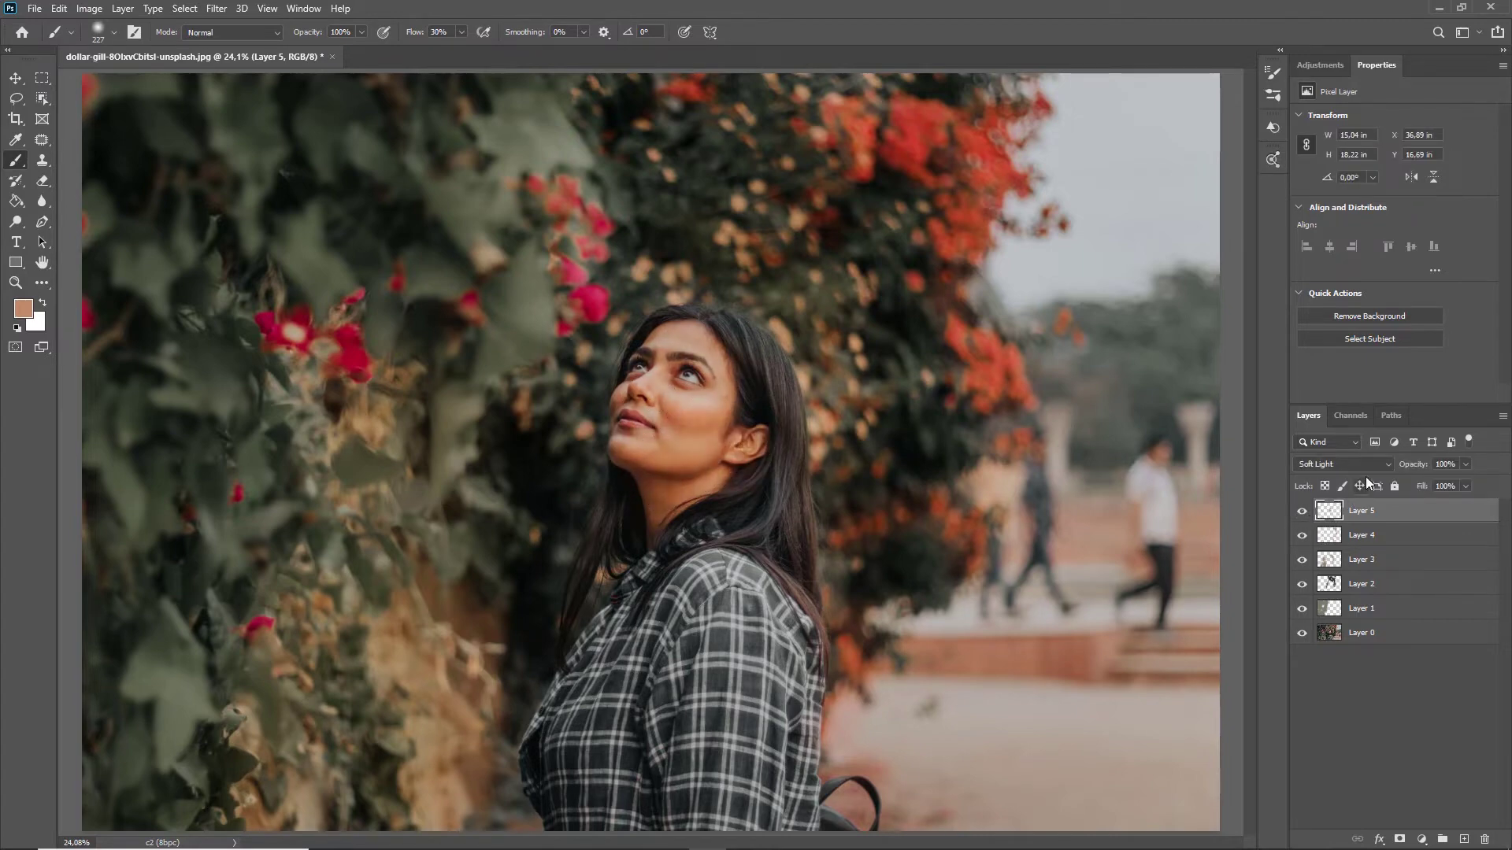
Step: Add Soft Light Layer 6 and paint dark strokes over the right-background trees with a ~601 brush
{"action": "left_click", "coordinate": [1462, 840]}
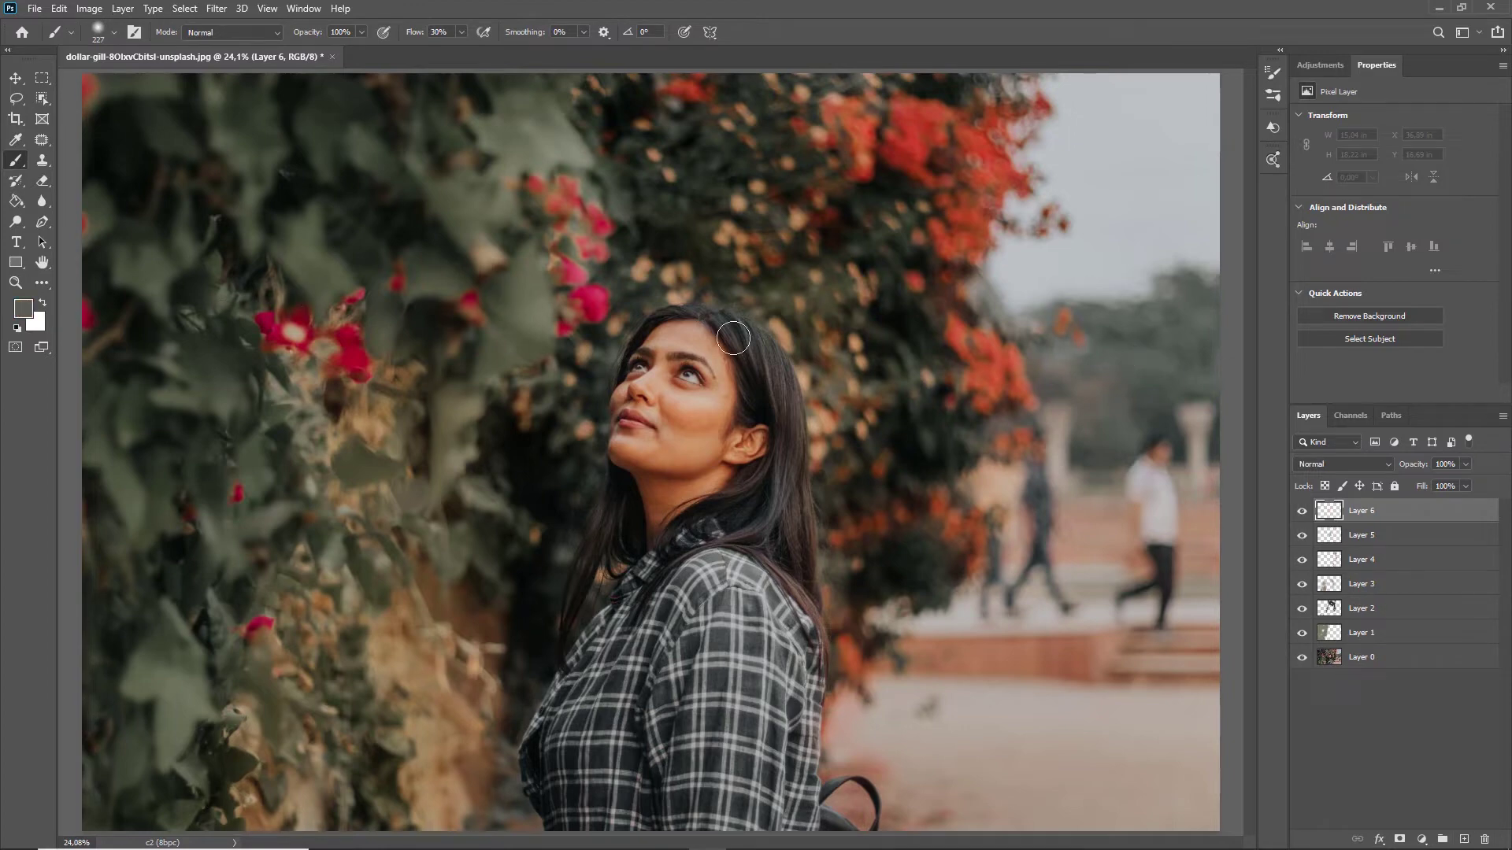
{"action": "left_click_drag", "start_coordinate": [1067, 322], "coordinate": [1131, 341]}
{"action": "left_click", "coordinate": [1372, 465]}
{"action": "left_click", "coordinate": [1338, 658]}
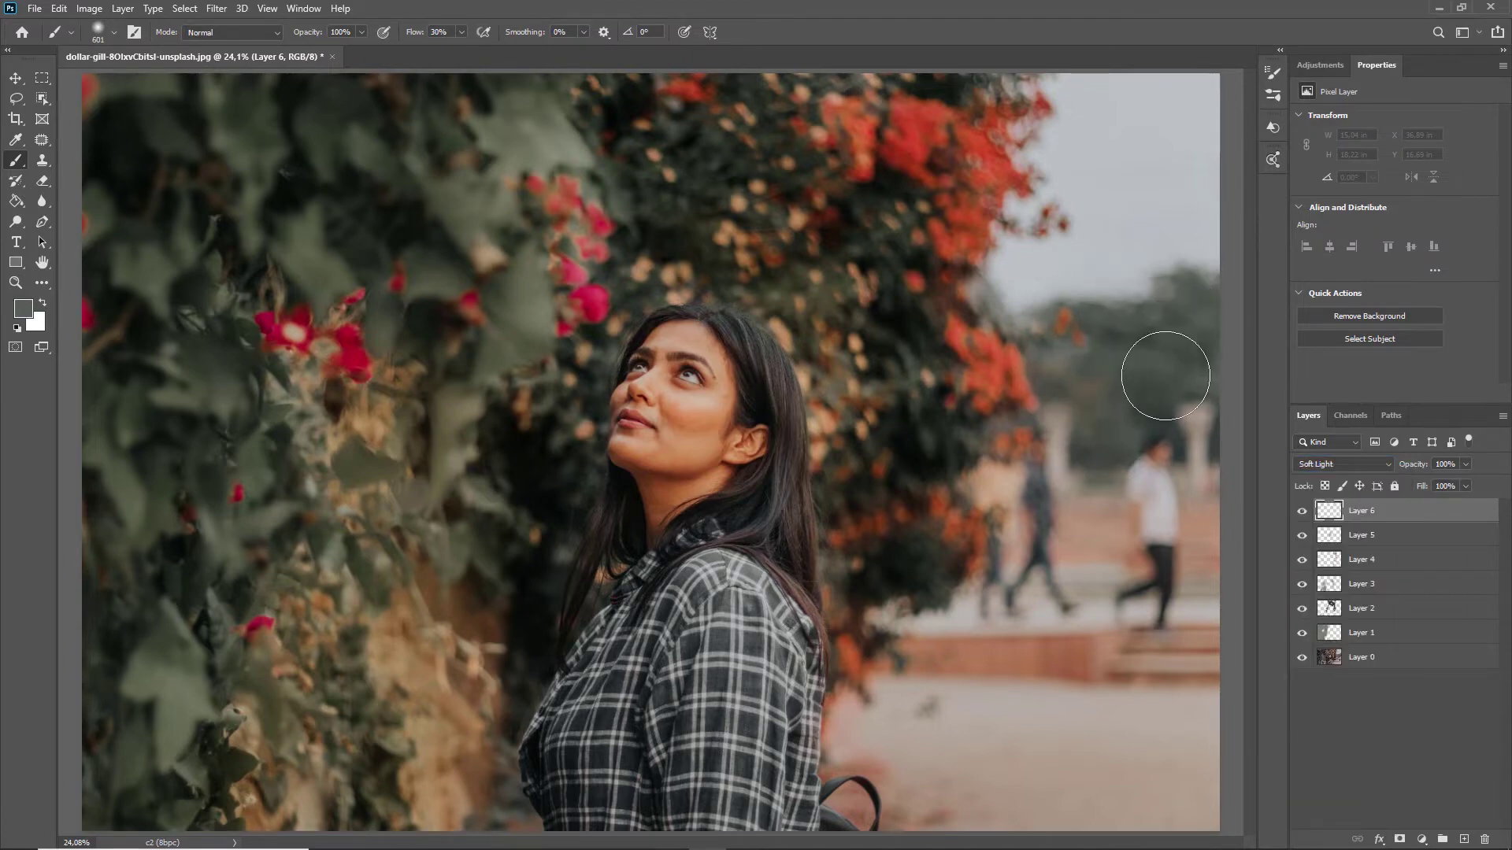
{"action": "left_click_drag", "start_coordinate": [1076, 352], "coordinate": [1080, 391]}
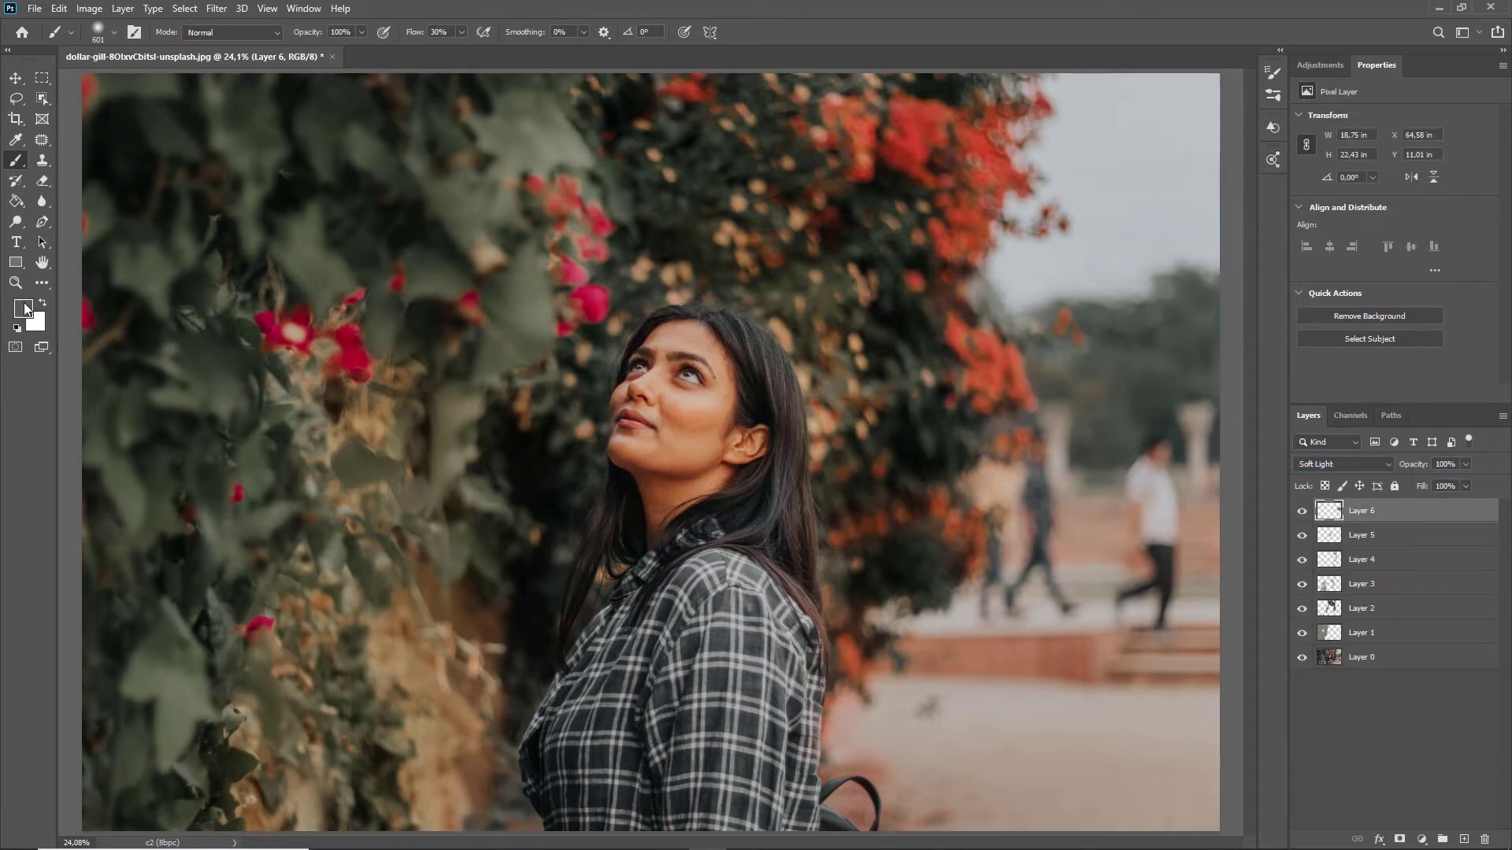
{"action": "left_click", "coordinate": [23, 308]}
{"action": "left_click", "coordinate": [1238, 351]}
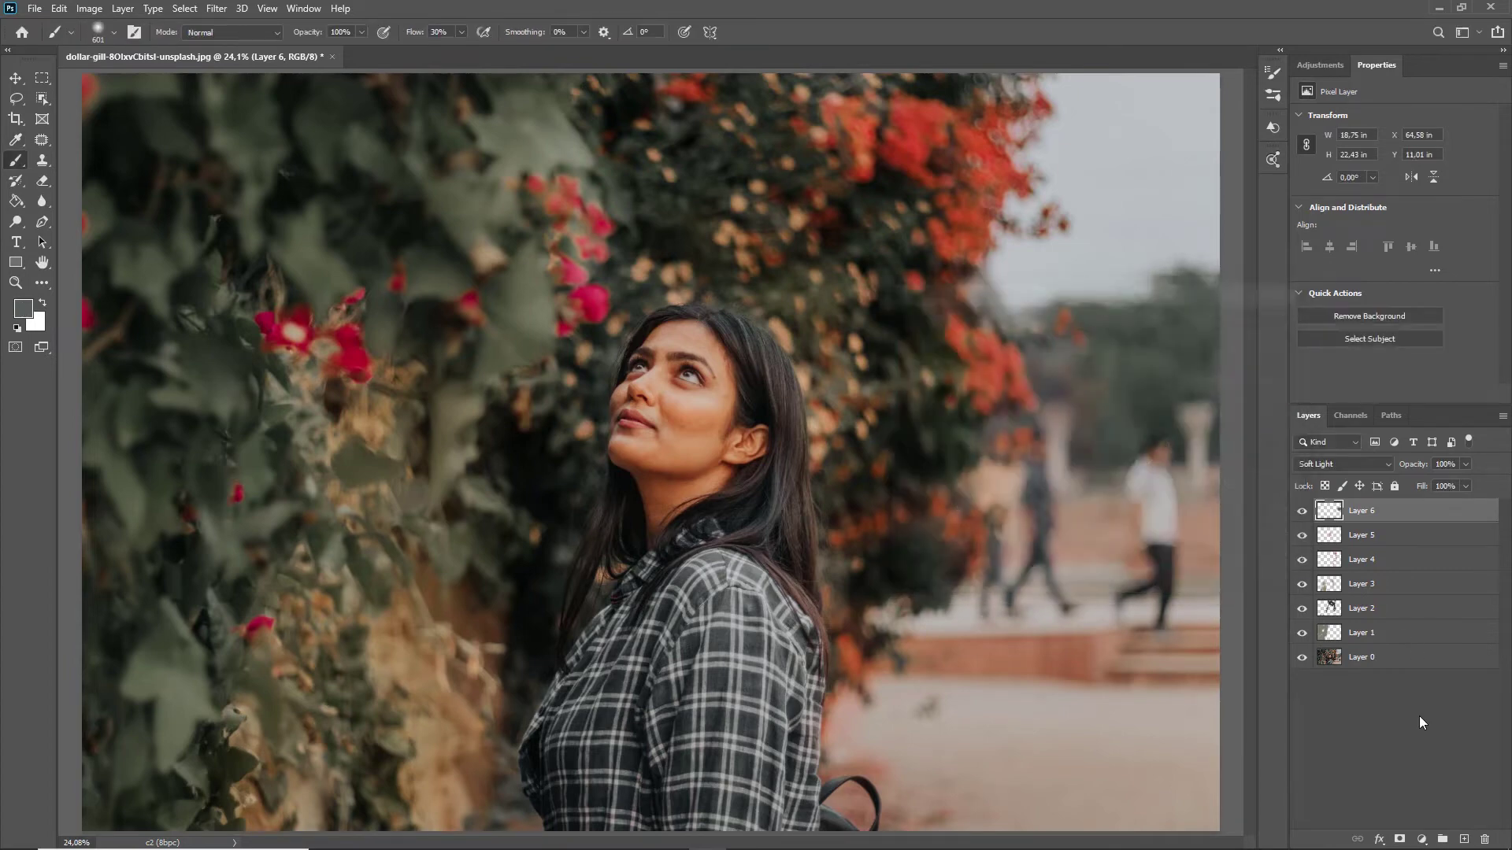
Step: Add Soft Light Layer 7 painting sampled brown over the lower-right ground (~833 brush), then add Layer 8
{"action": "left_click", "coordinate": [1465, 840]}
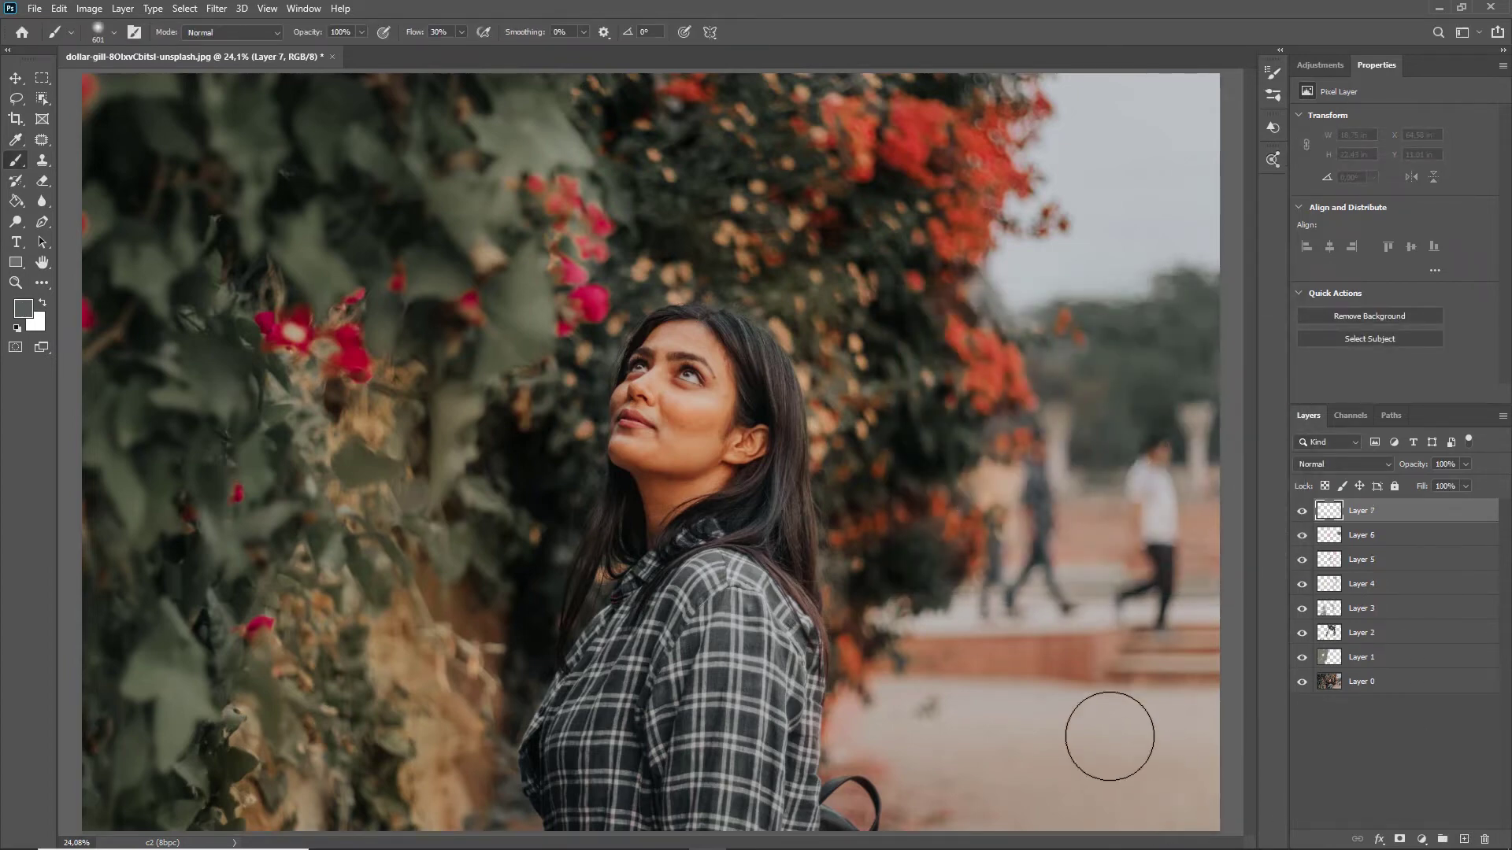
{"action": "left_click", "coordinate": [1034, 660], "text": "alt"}
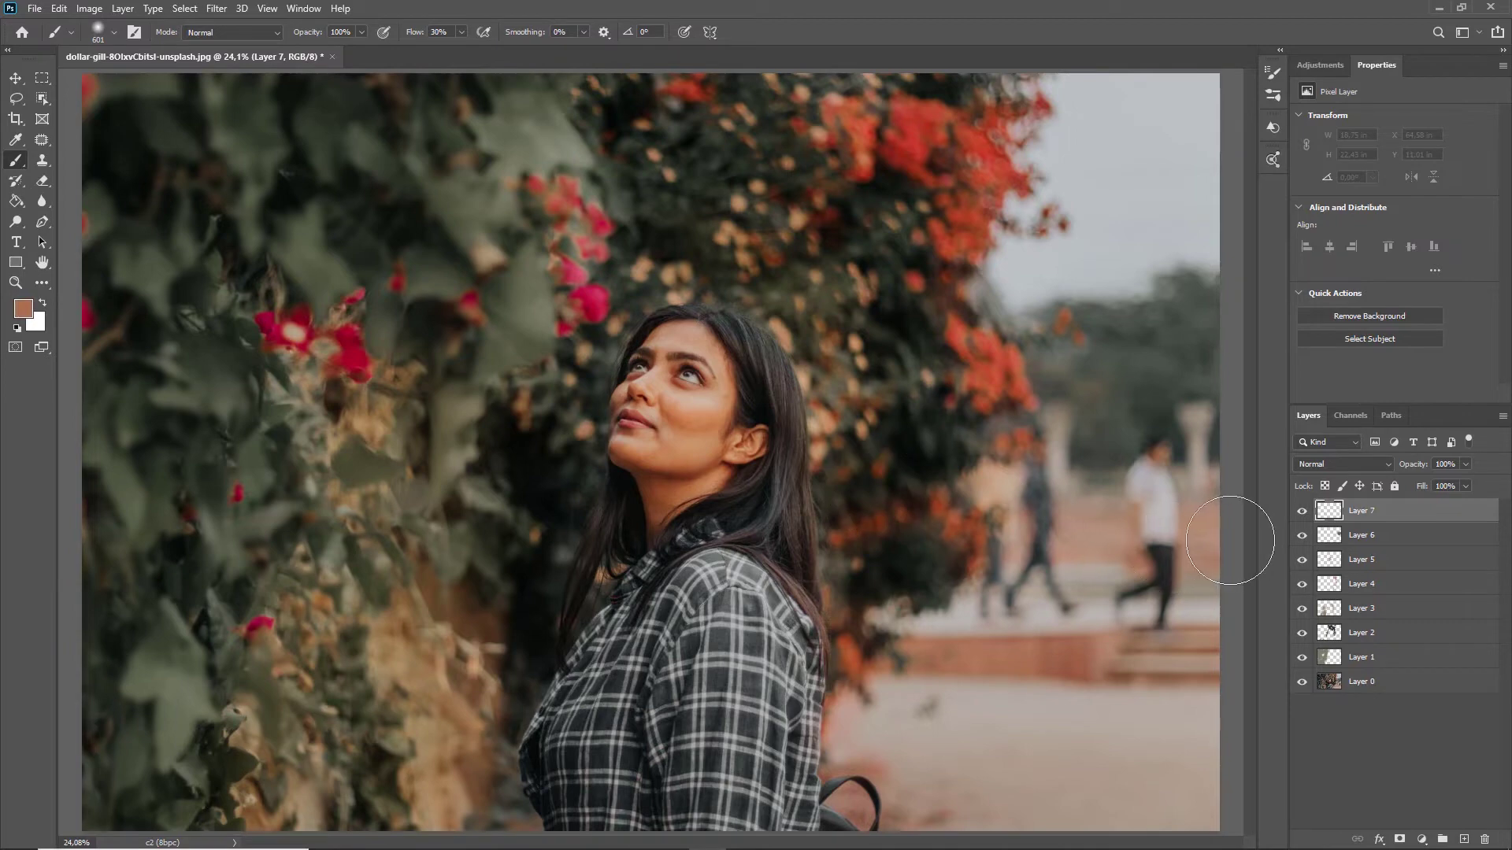
{"action": "left_click", "coordinate": [1363, 466]}
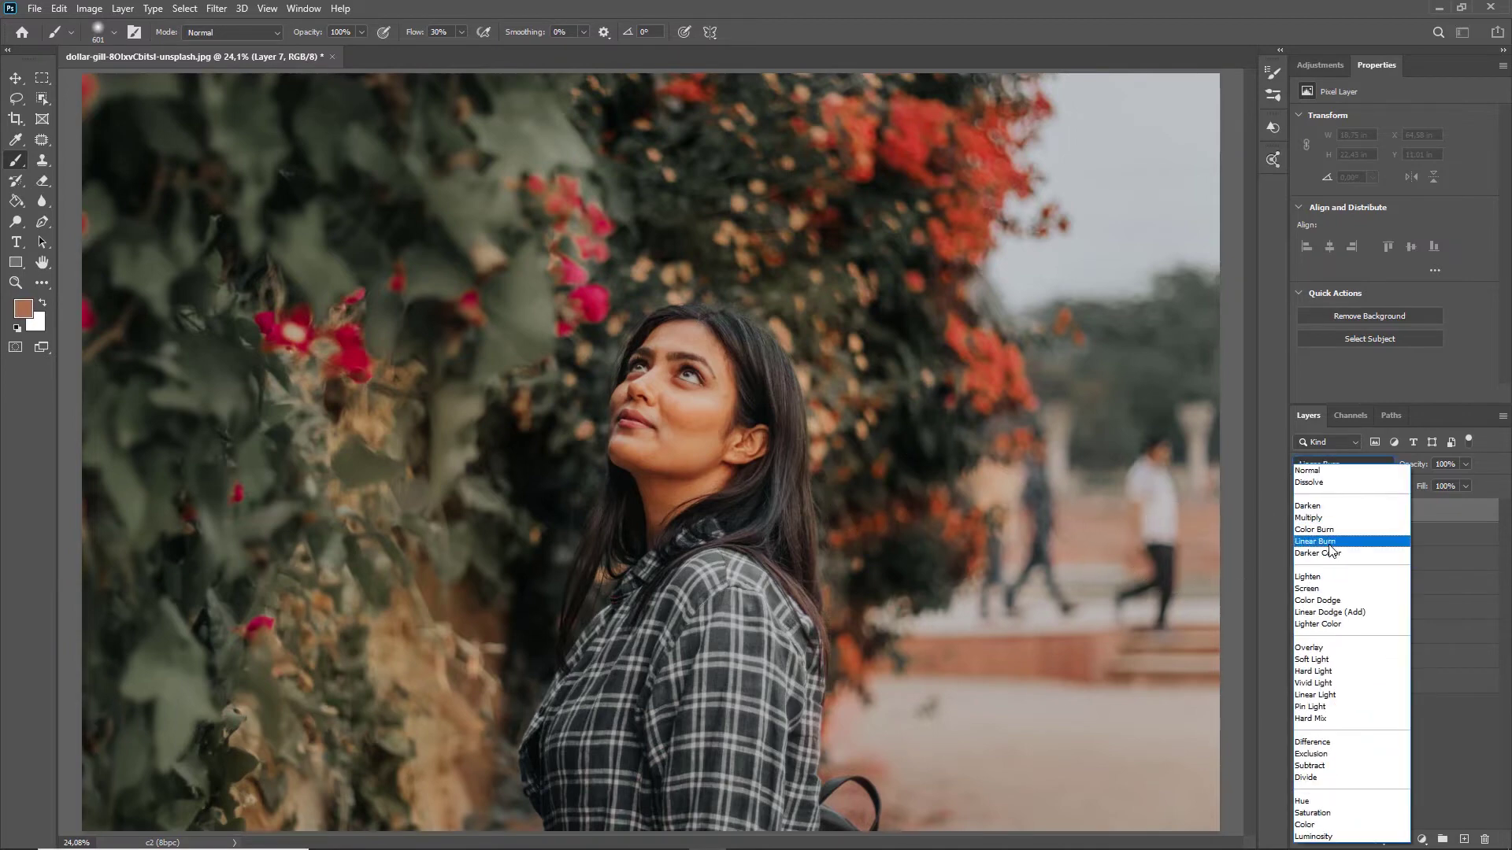
{"action": "left_click", "coordinate": [1313, 659]}
{"action": "left_click_drag", "start_coordinate": [1093, 678], "coordinate": [1118, 680]}
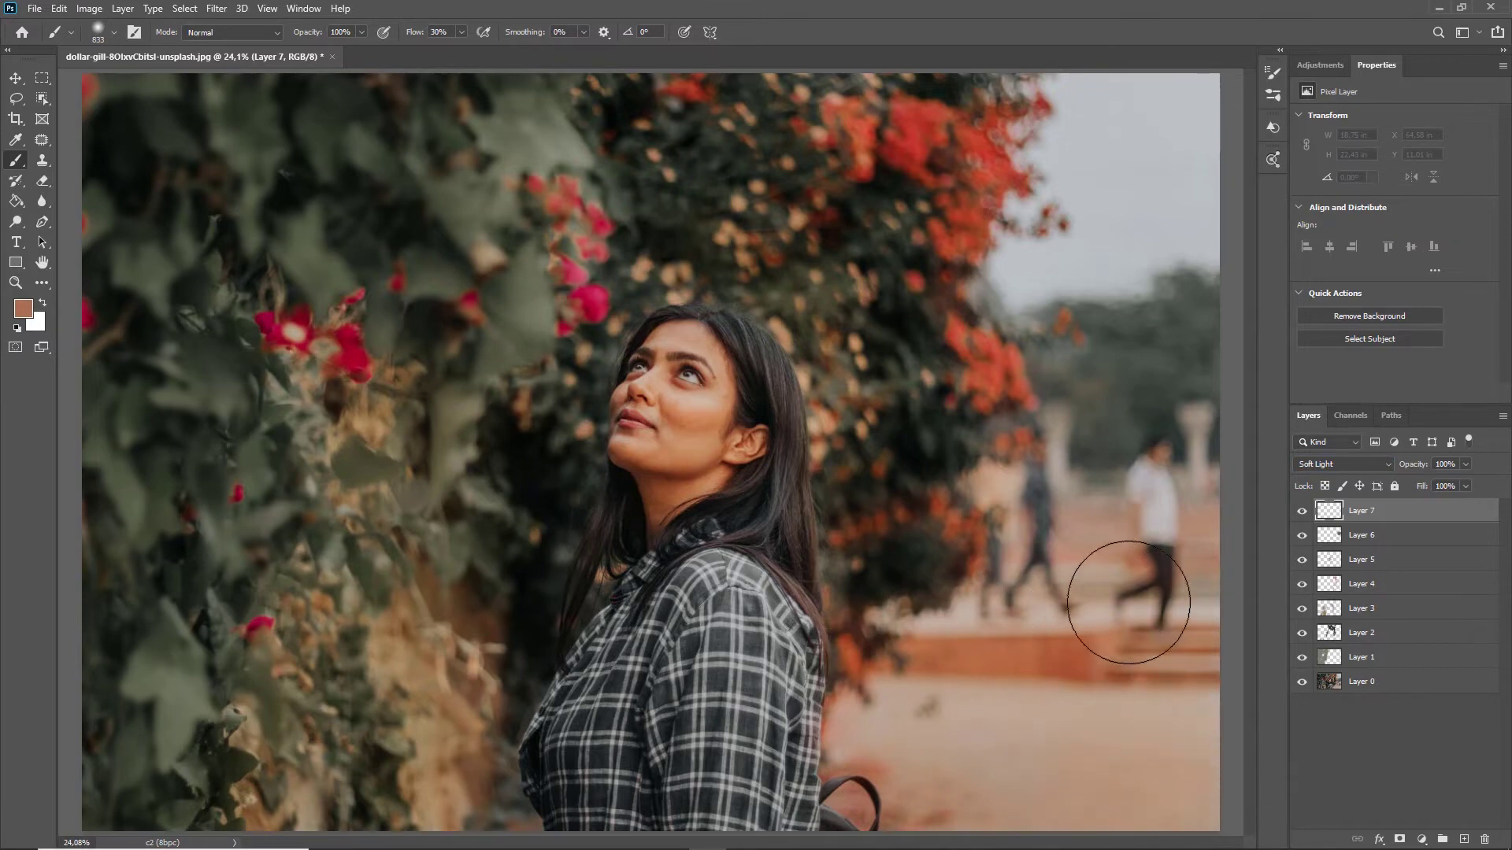
{"action": "left_click_drag", "start_coordinate": [1131, 639], "coordinate": [961, 783]}
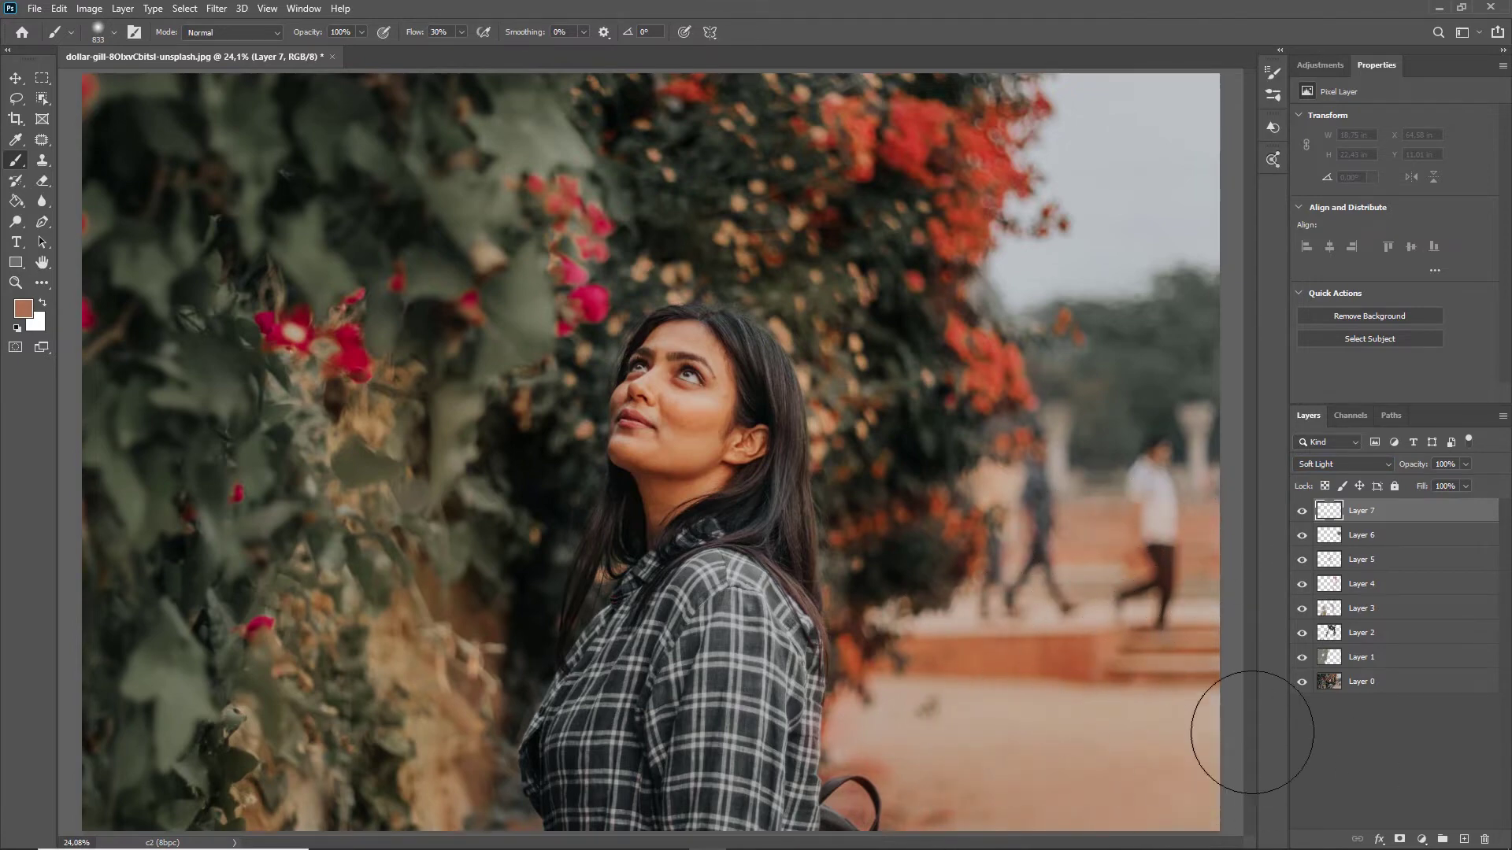
{"action": "left_click", "coordinate": [1458, 838]}
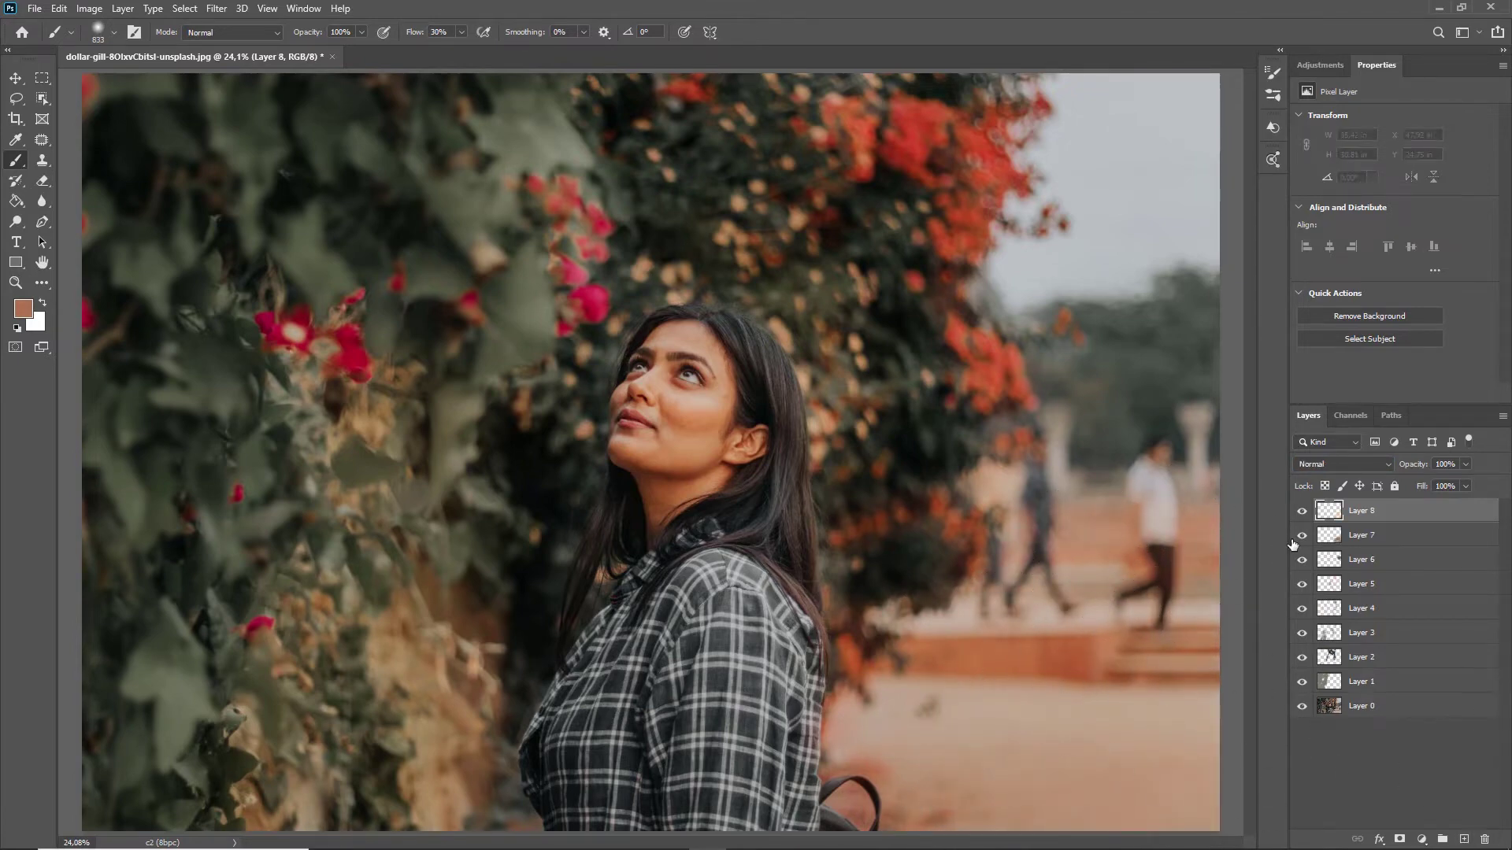
{"action": "left_click", "coordinate": [753, 635], "text": "alt"}
Step: Set Layer 8 to Soft Light and brush the sampled grey across the woman's checked shirt
{"action": "left_click", "coordinate": [1350, 470]}
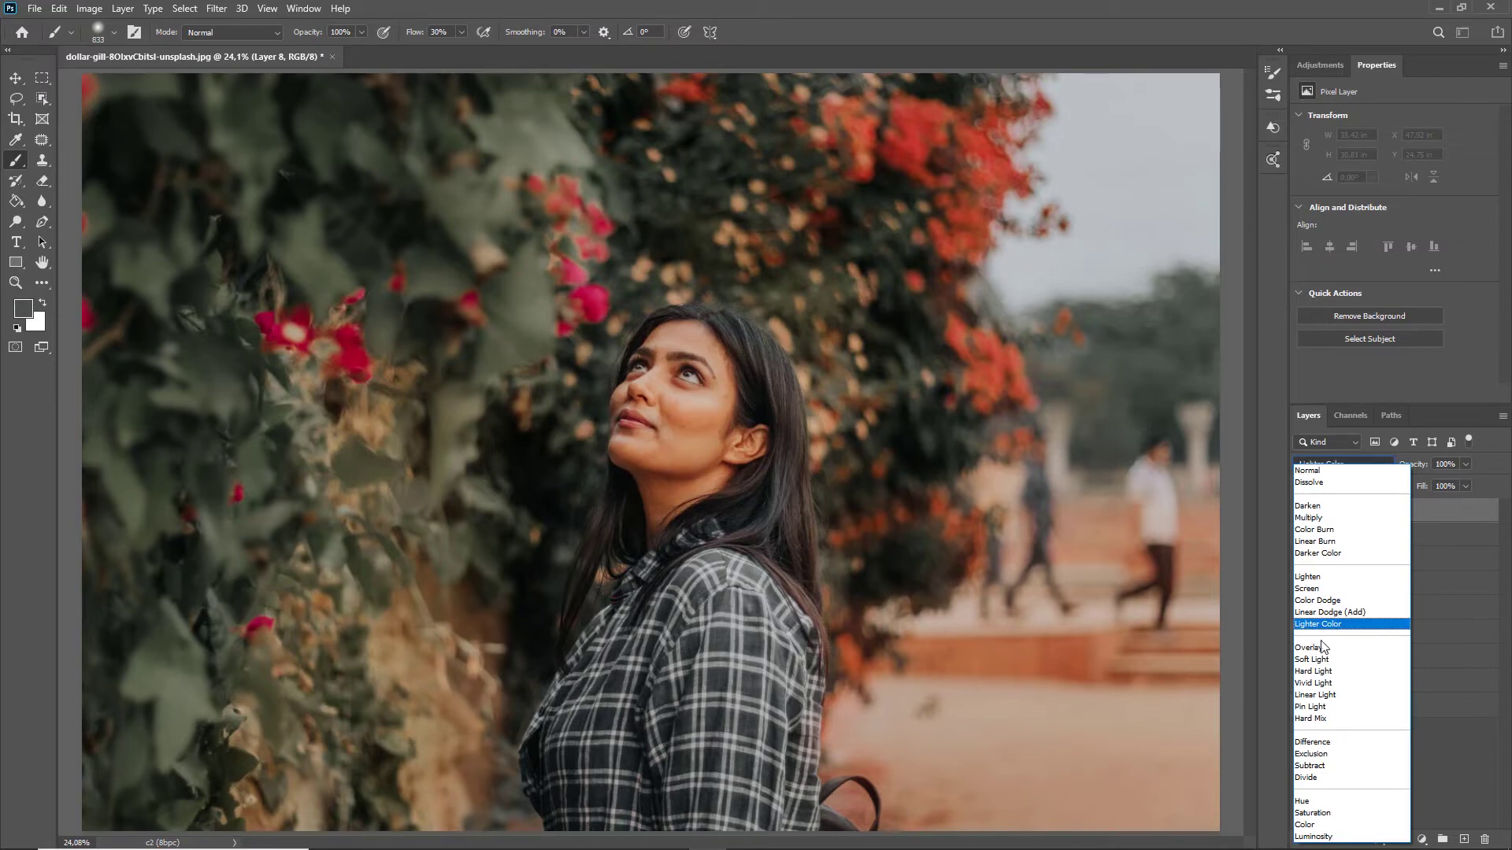
{"action": "left_click", "coordinate": [1325, 662]}
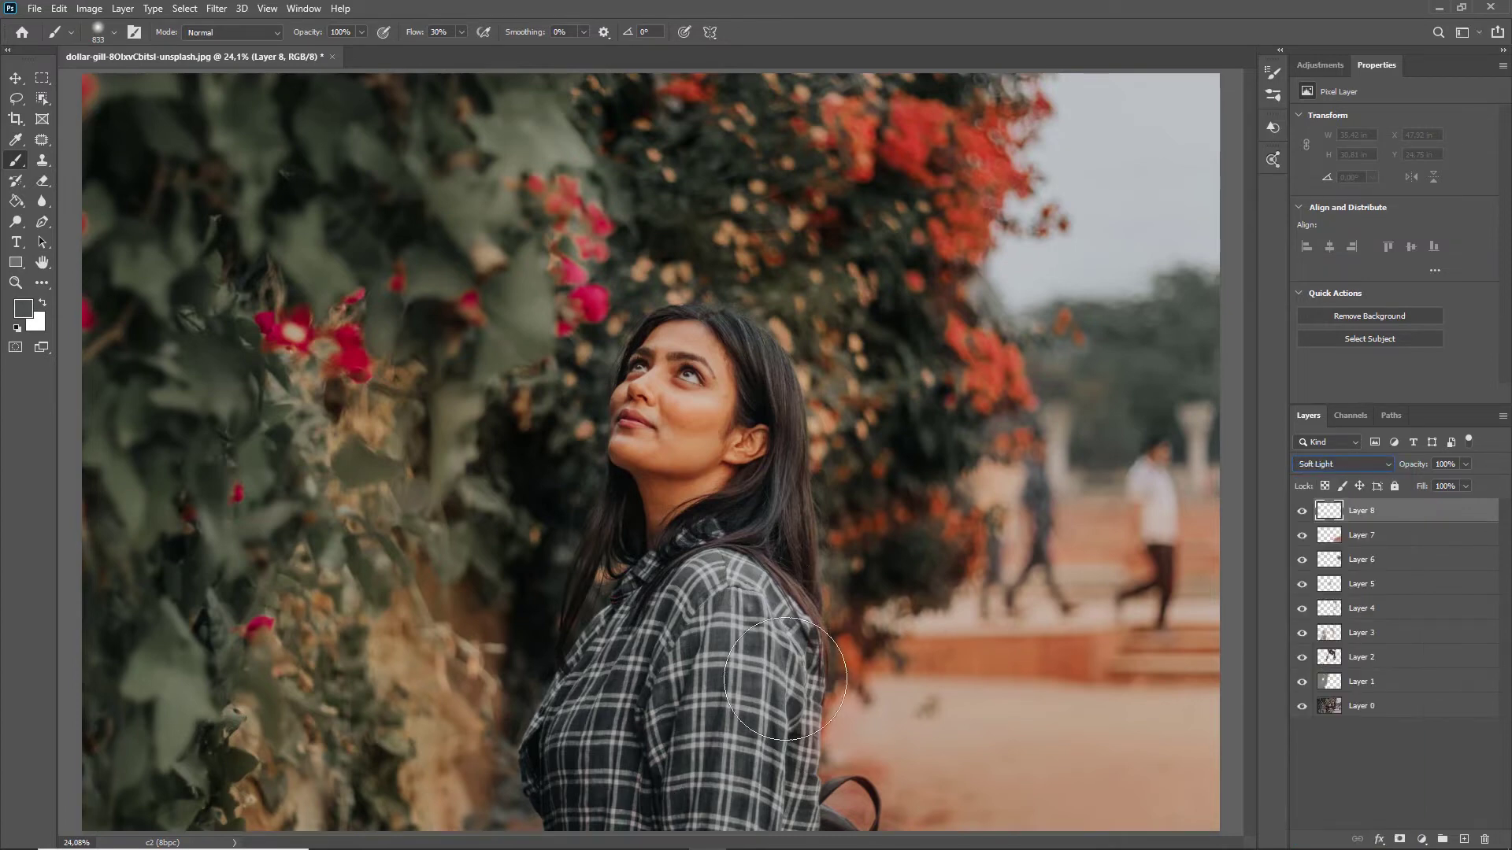
{"action": "mouse_move", "coordinate": [725, 615]}
{"action": "left_mouse_down"}
{"action": "mouse_move", "coordinate": [731, 689]}
{"action": "mouse_move", "coordinate": [700, 586]}
{"action": "left_mouse_up"}
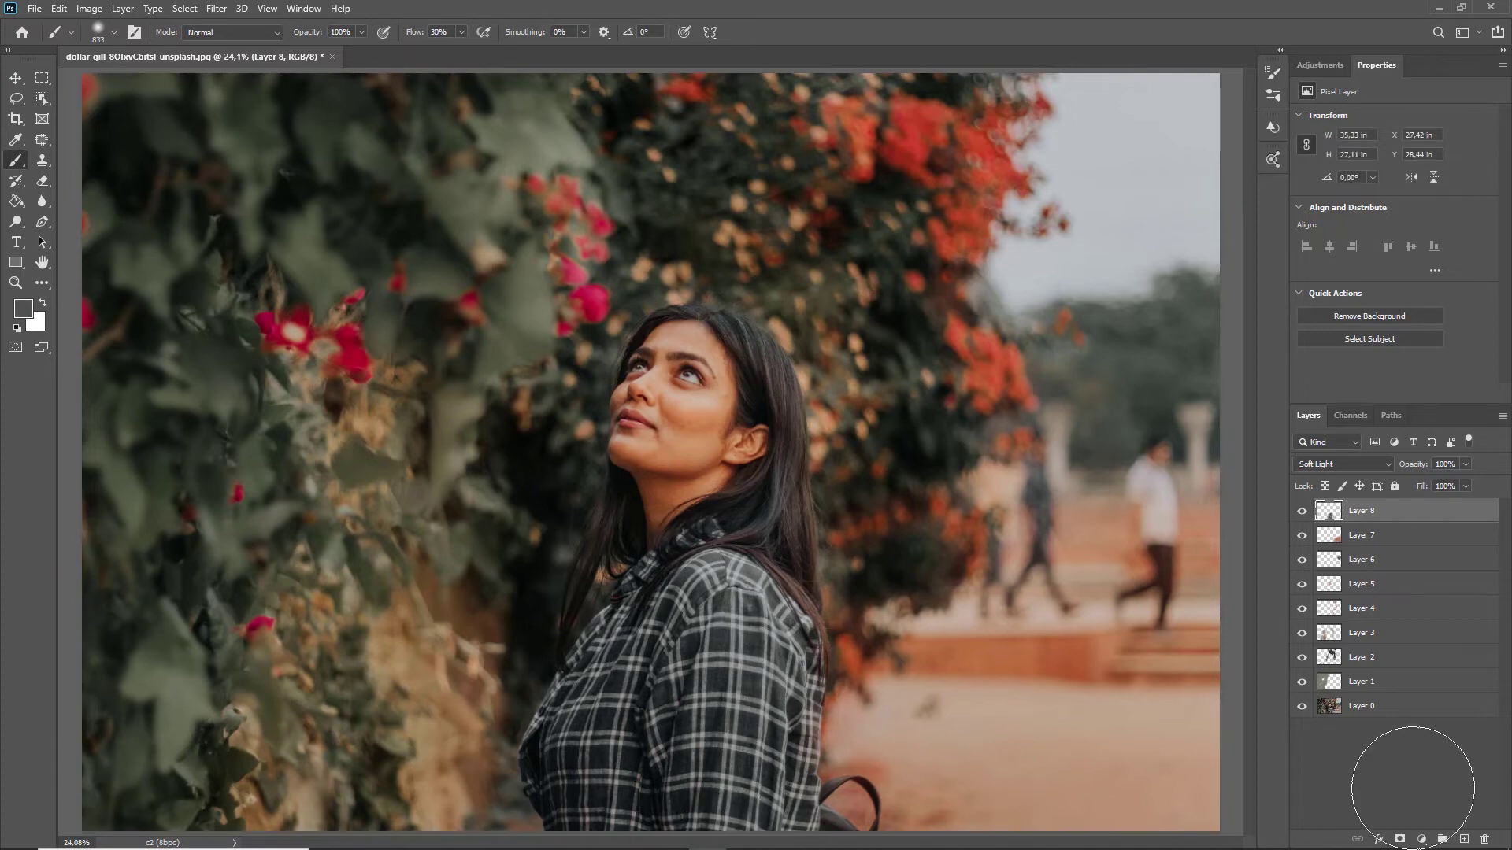
Step: Compare the original photo against the grading by toggling the grading layers off and back on
{"action": "left_click", "coordinate": [1303, 708], "text": "alt"}
{"action": "left_click", "coordinate": [1303, 709], "text": "alt"}
{"action": "left_click", "coordinate": [1303, 708], "text": "alt"}
{"action": "key", "text": "ctrl+alt+shift+e"}
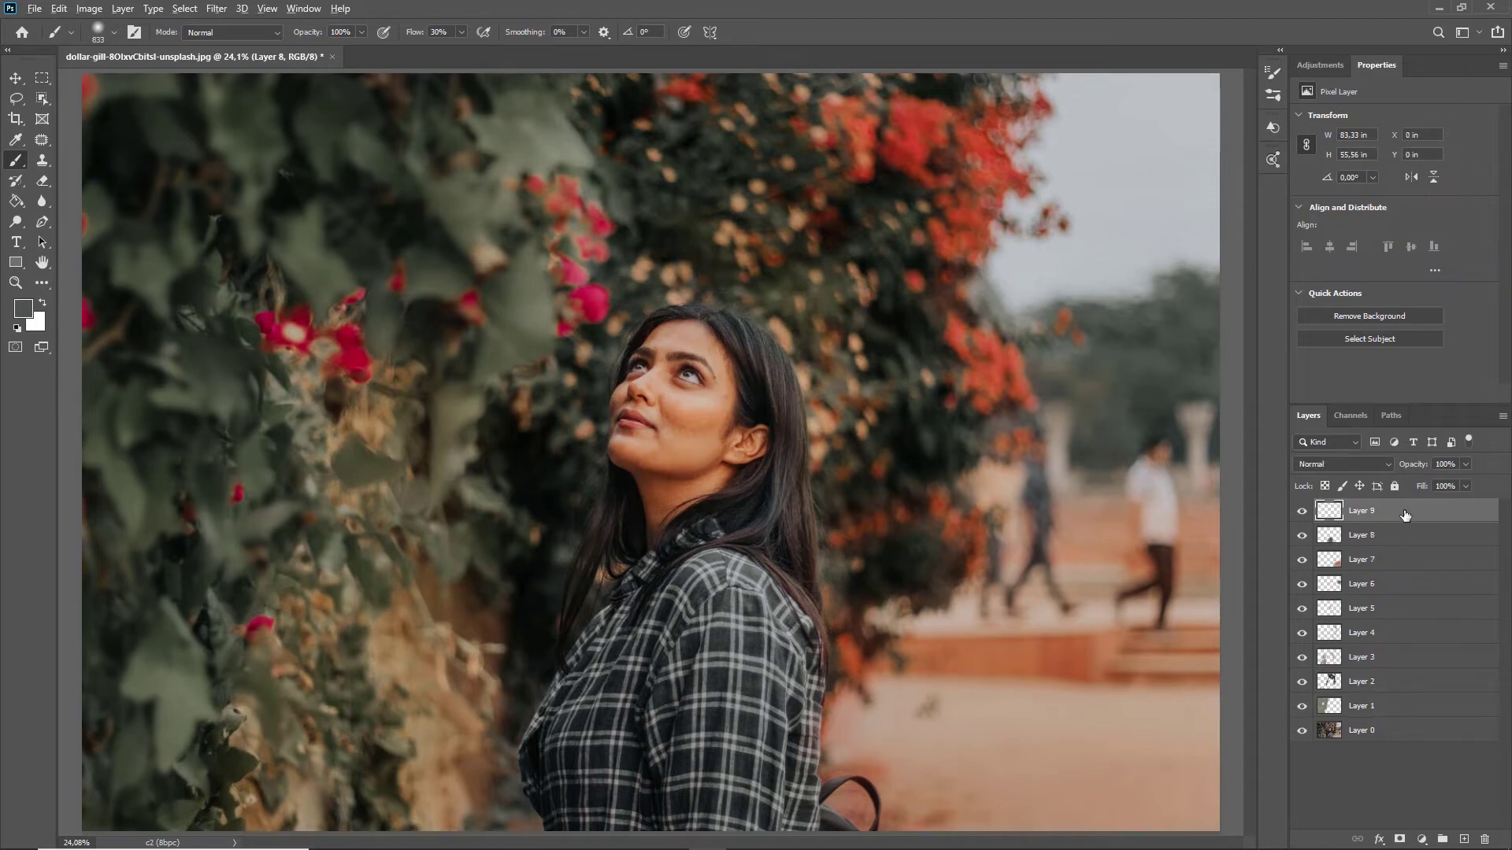
{"action": "left_click", "coordinate": [1391, 535]}
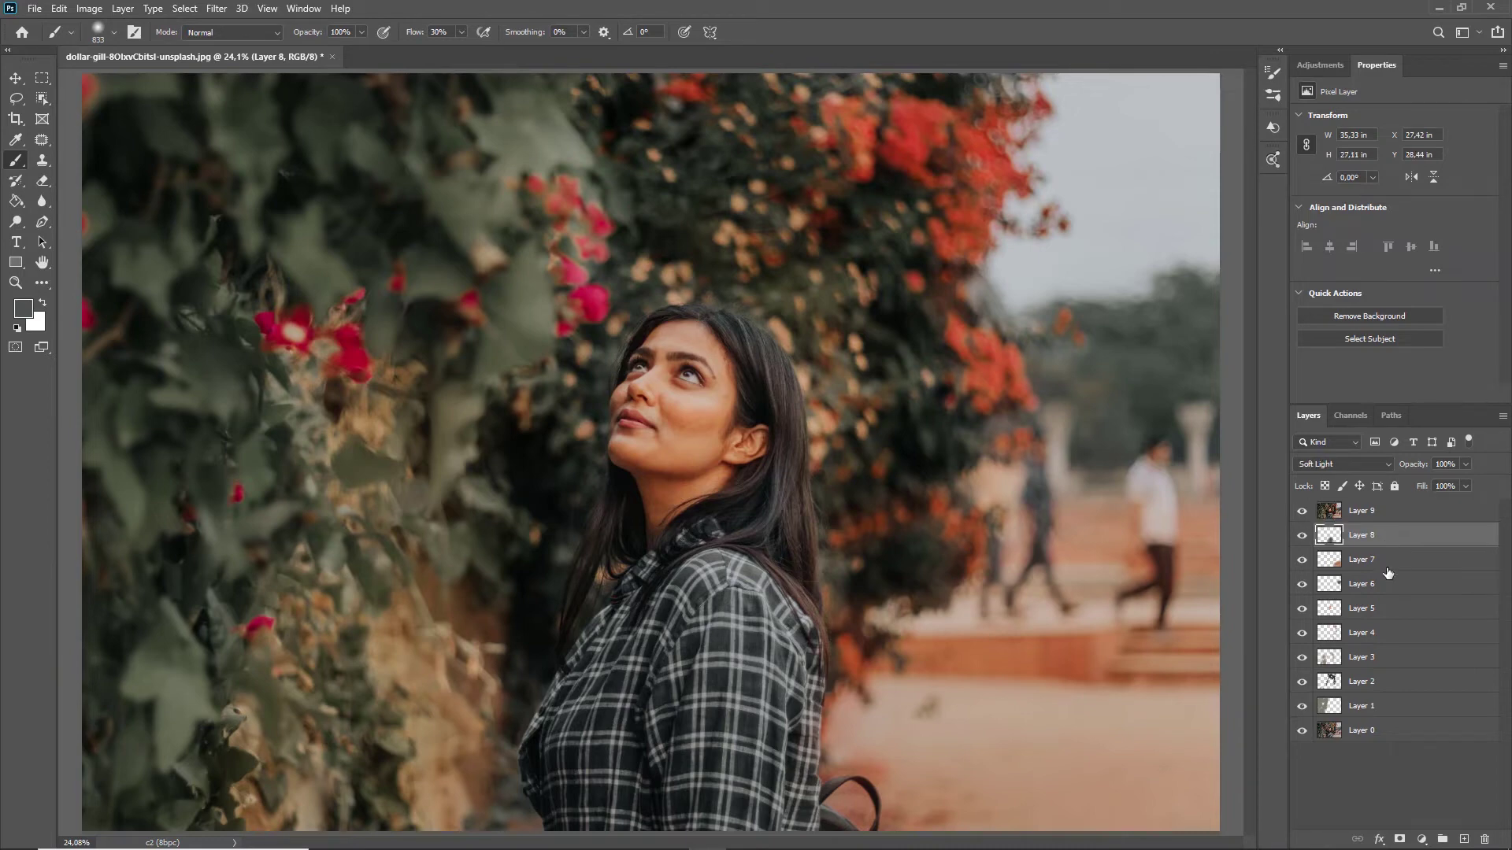
{"action": "left_click", "coordinate": [1383, 728], "text": "shift"}
{"action": "left_click", "coordinate": [1386, 510]}
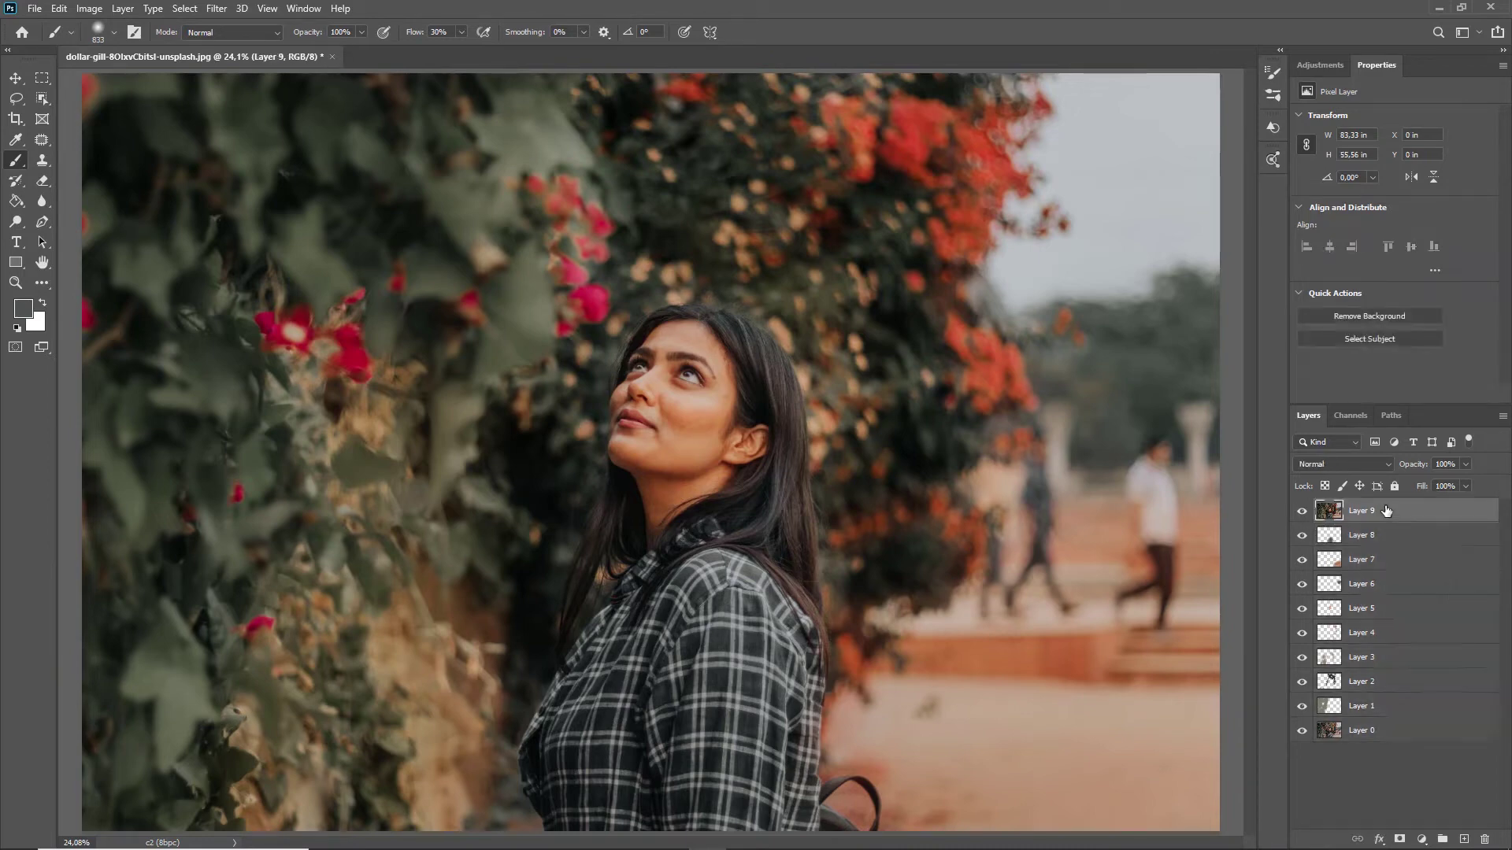
{"action": "left_click", "coordinate": [1362, 540]}
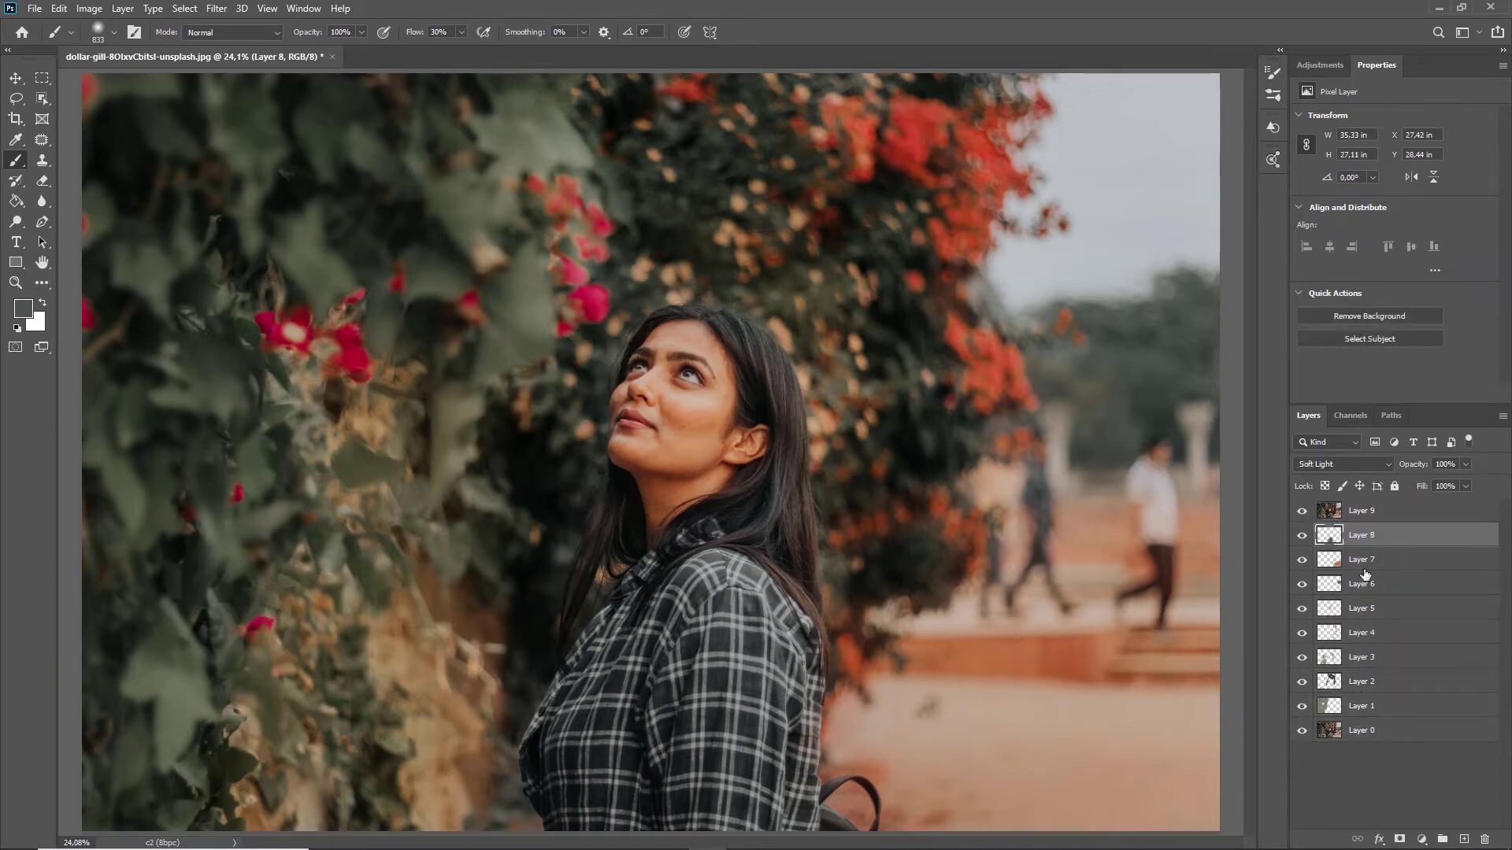
{"action": "left_click", "coordinate": [1364, 510]}
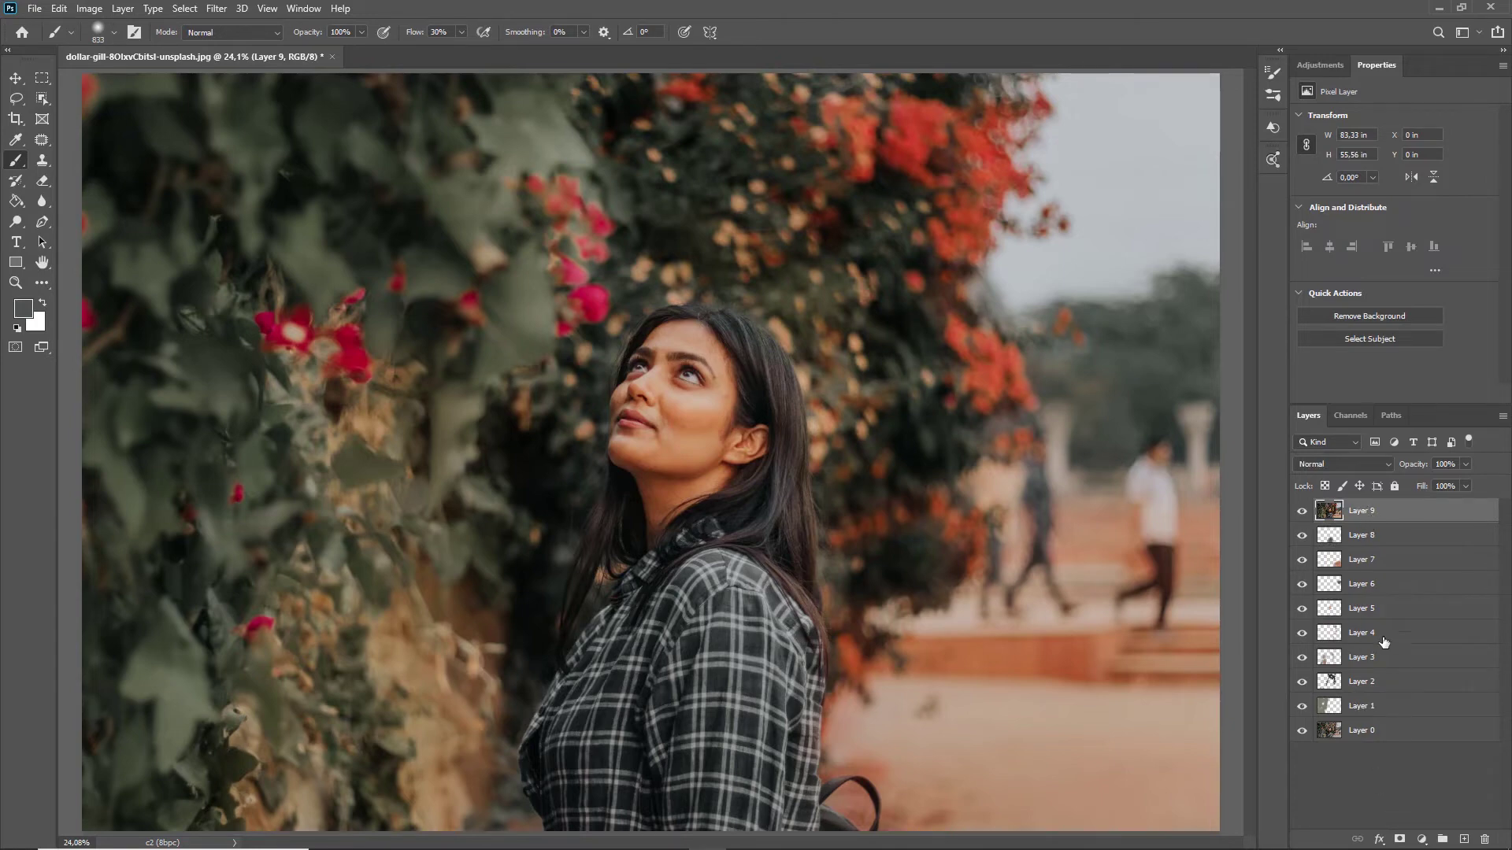
{"action": "left_click", "coordinate": [1348, 465]}
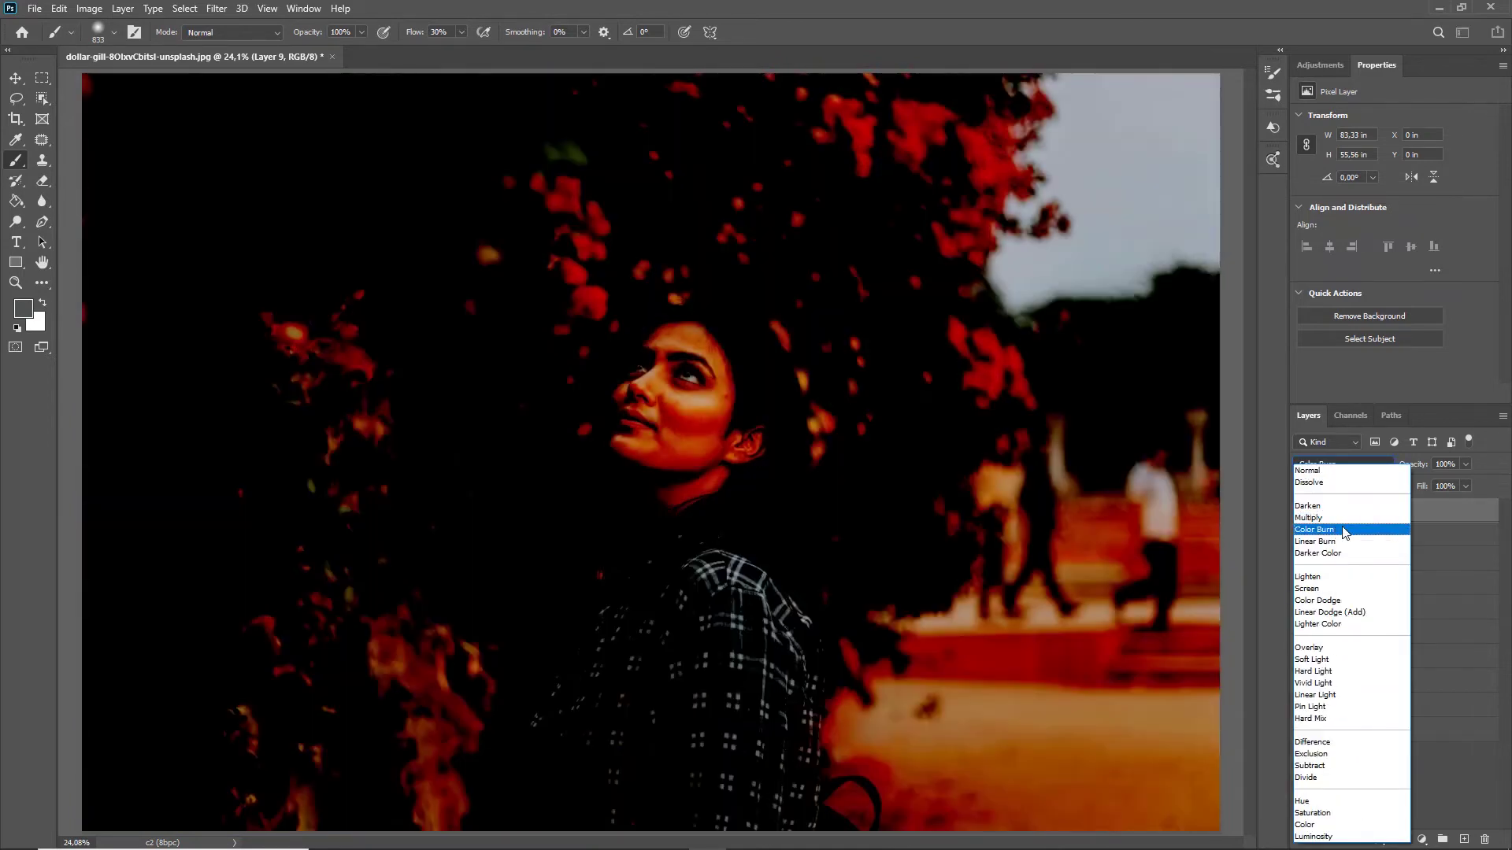
Step: Set Layer 9's blend mode to Color Burn
{"action": "left_click", "coordinate": [1344, 530]}
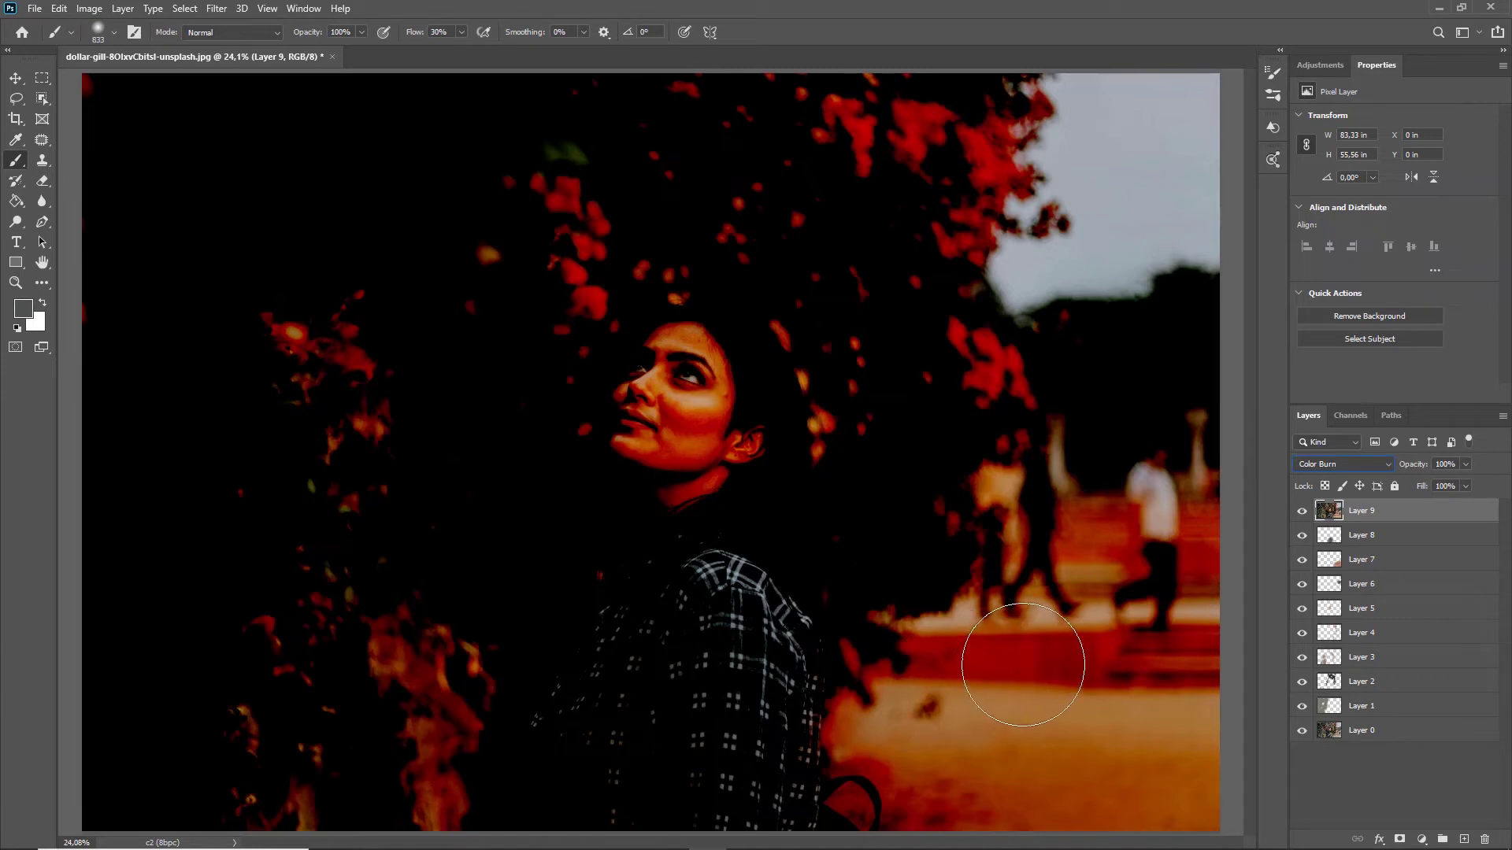
Step: Split Layer 9's Underlying Layer Blend If black slider to 0/171 in Blending Options
{"action": "double_click", "coordinate": [1475, 513]}
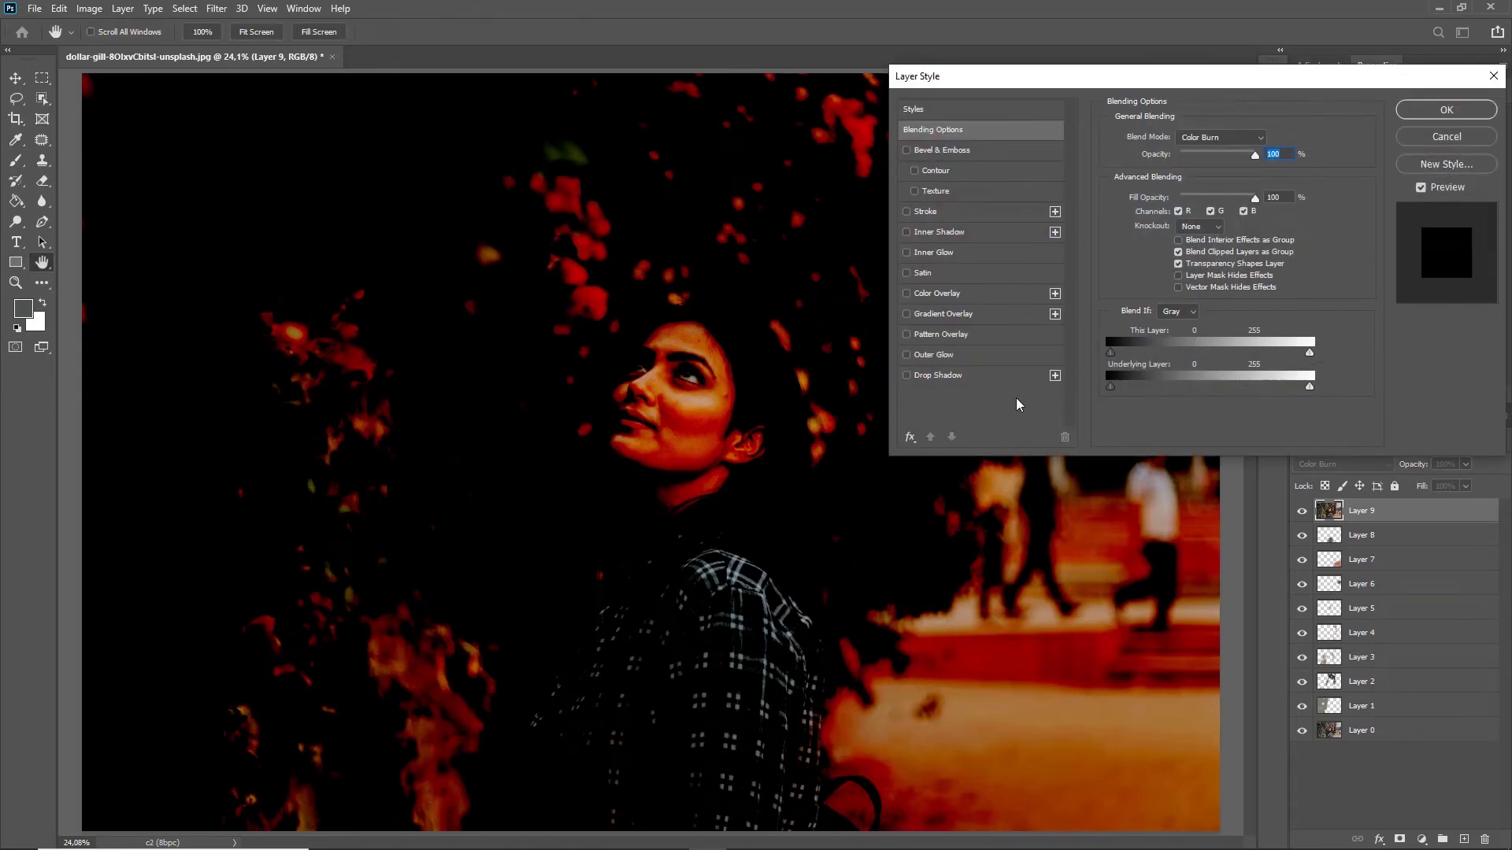
{"action": "mouse_move", "coordinate": [1112, 392]}
{"action": "left_mouse_down"}
{"action": "mouse_move", "coordinate": [1243, 391]}
{"action": "mouse_move", "coordinate": [1106, 393]}
{"action": "left_mouse_up"}
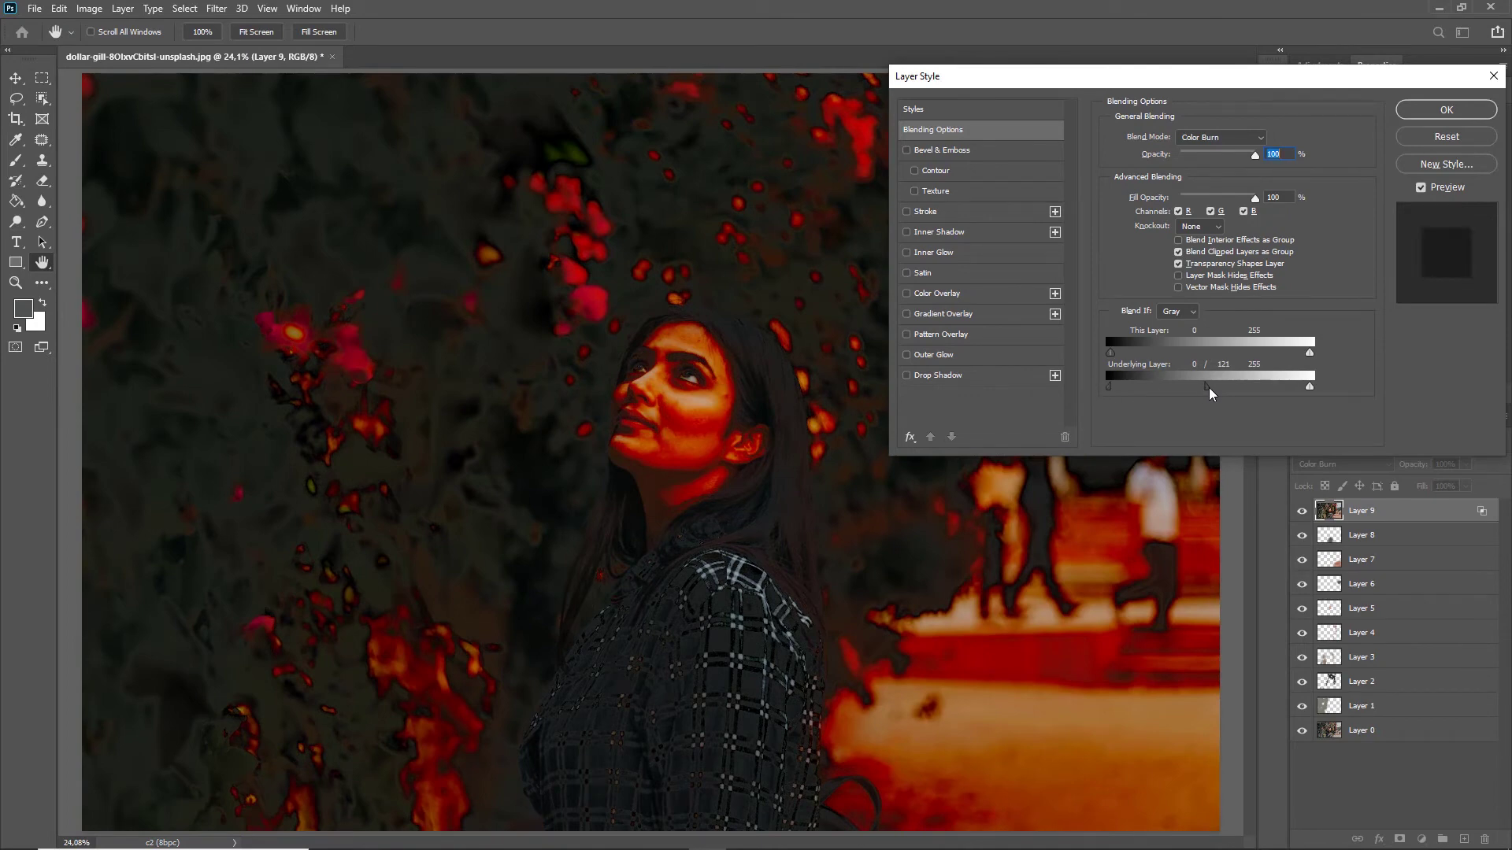
{"action": "mouse_move", "coordinate": [1209, 389]}
{"action": "left_mouse_down"}
{"action": "mouse_move", "coordinate": [1267, 389]}
{"action": "mouse_move", "coordinate": [1245, 398]}
{"action": "left_mouse_up"}
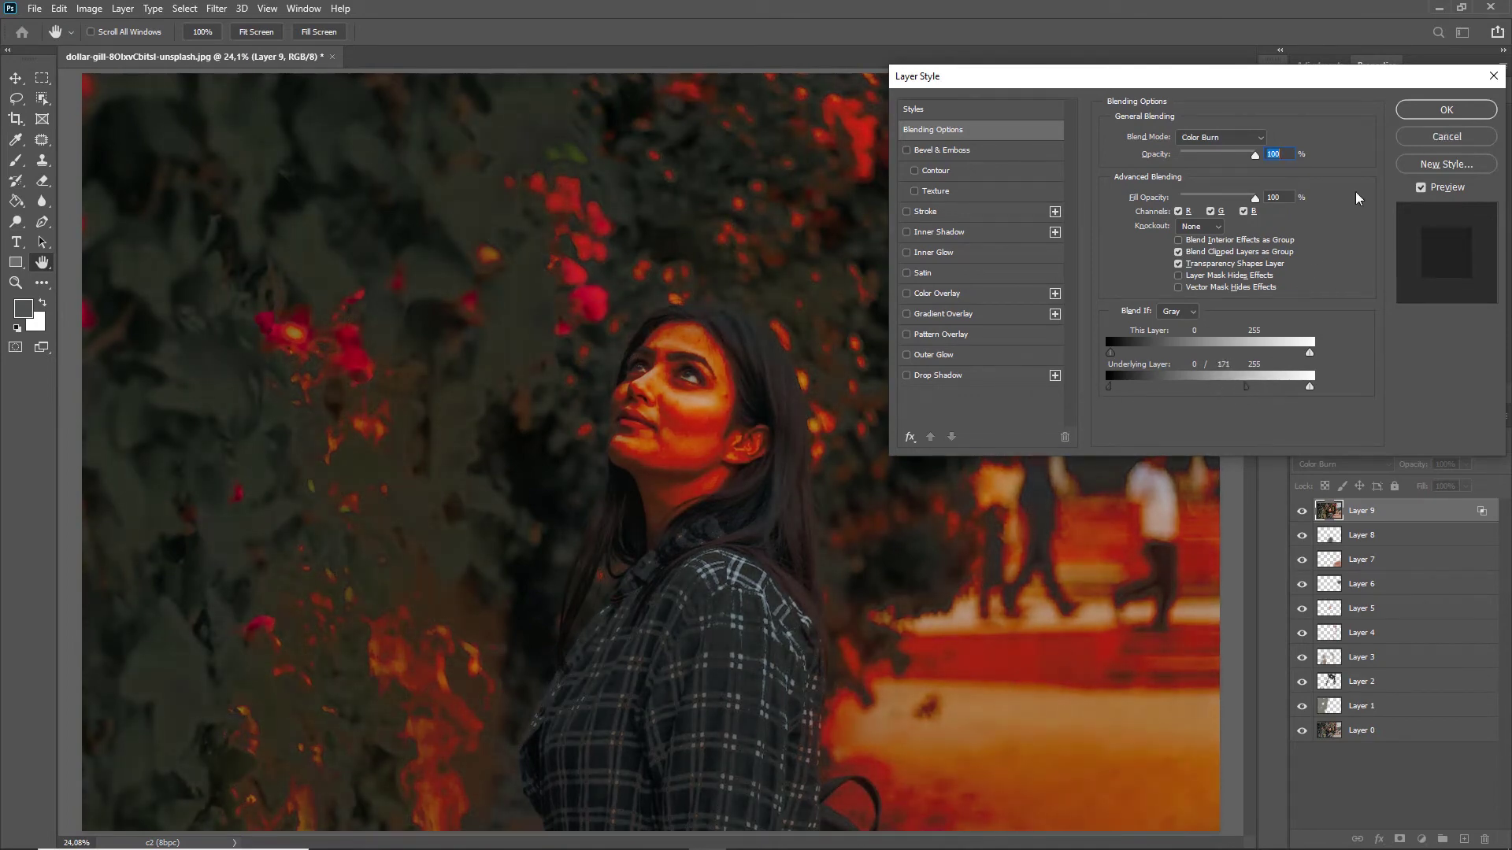
{"action": "left_click", "coordinate": [1445, 110]}
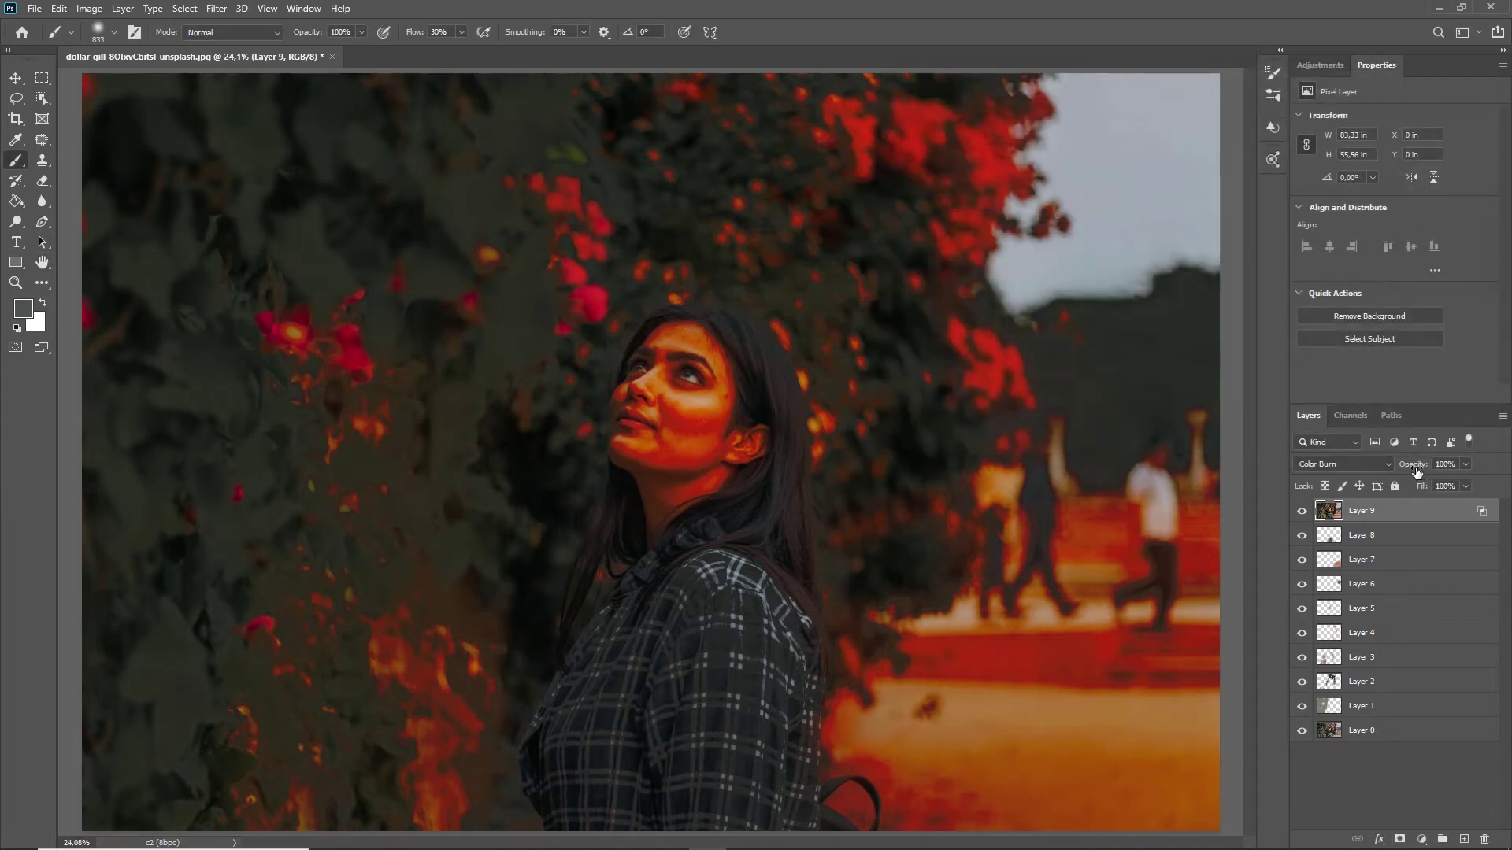
Step: Lower Layer 9's fill to 26%, then toggle its visibility to compare the subtler burn
{"action": "mouse_move", "coordinate": [1417, 470]}
{"action": "left_mouse_down"}
{"action": "mouse_move", "coordinate": [1488, 466]}
{"action": "mouse_move", "coordinate": [1417, 488]}
{"action": "mouse_move", "coordinate": [1286, 485]}
{"action": "left_mouse_up"}
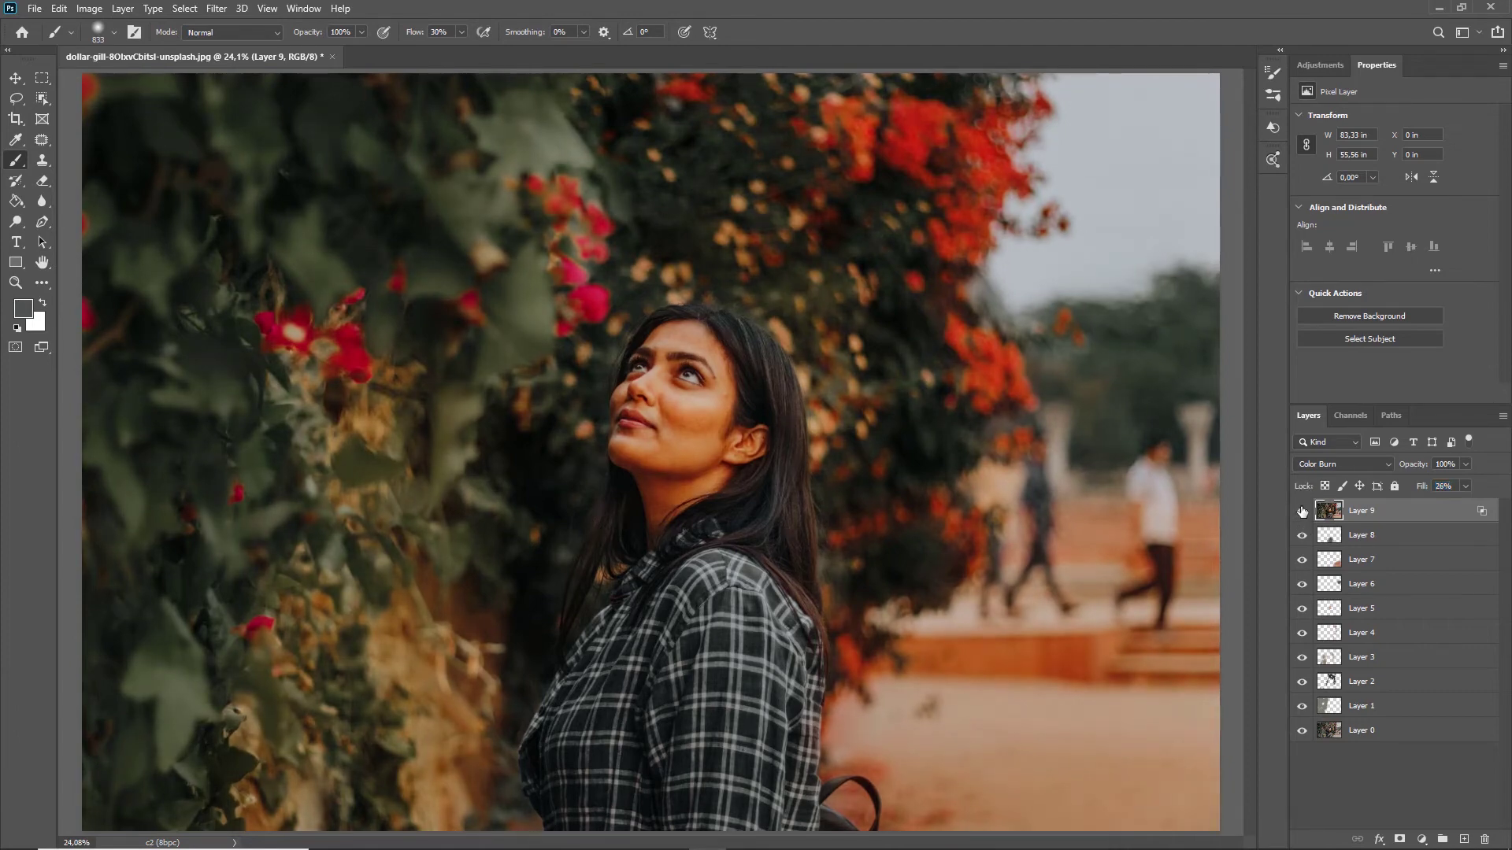
{"action": "left_click", "coordinate": [1301, 511]}
{"action": "left_click", "coordinate": [1301, 511]}
Step: Stamp all visible layers into a merged Layer 10 and set it to Color Dodge
{"action": "key", "text": "ctrl+shift+alt+e"}
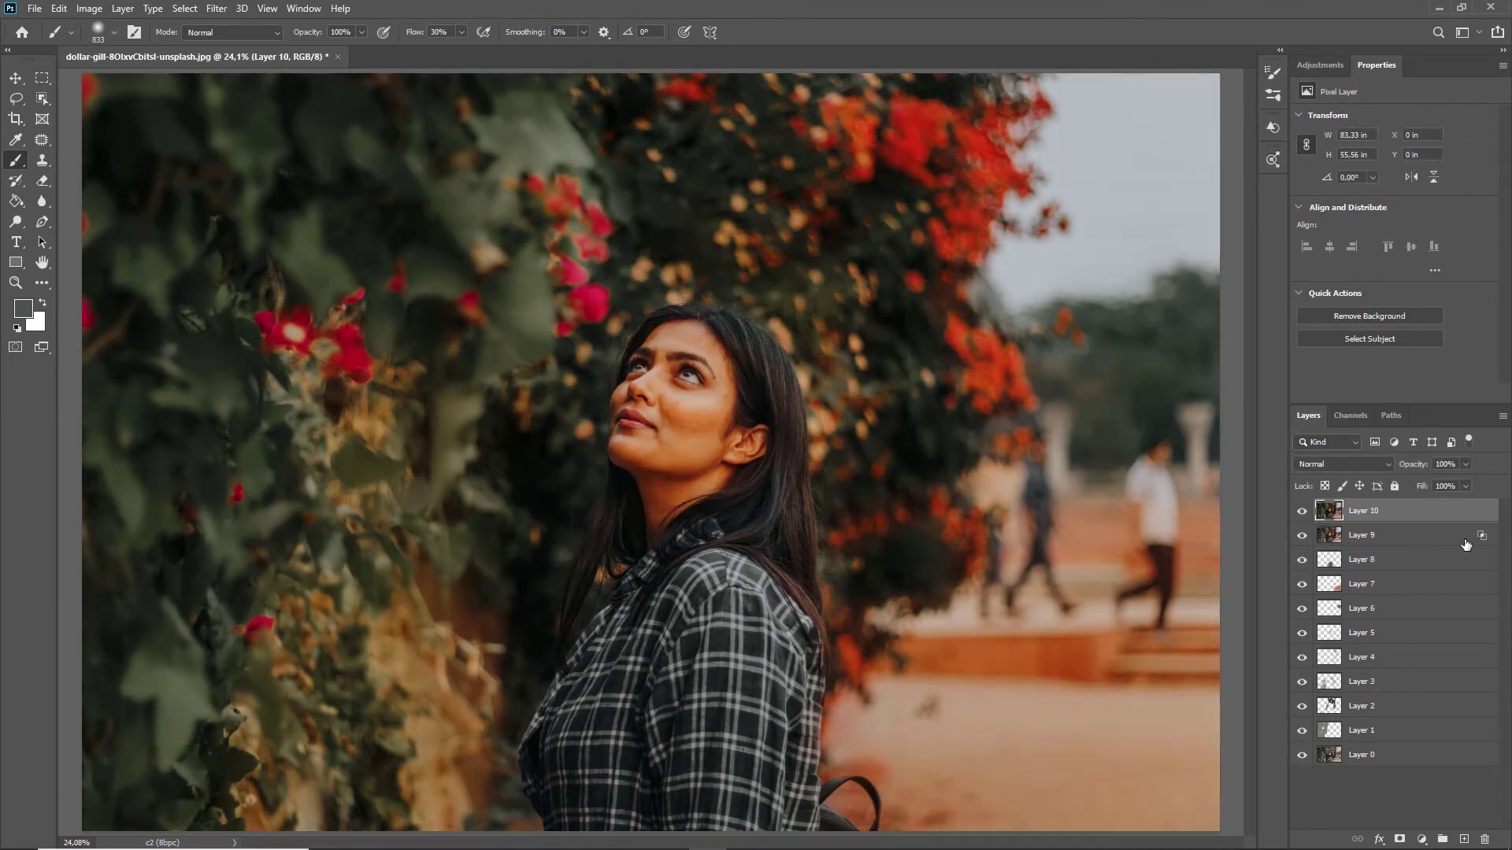
{"action": "left_click", "coordinate": [1360, 470]}
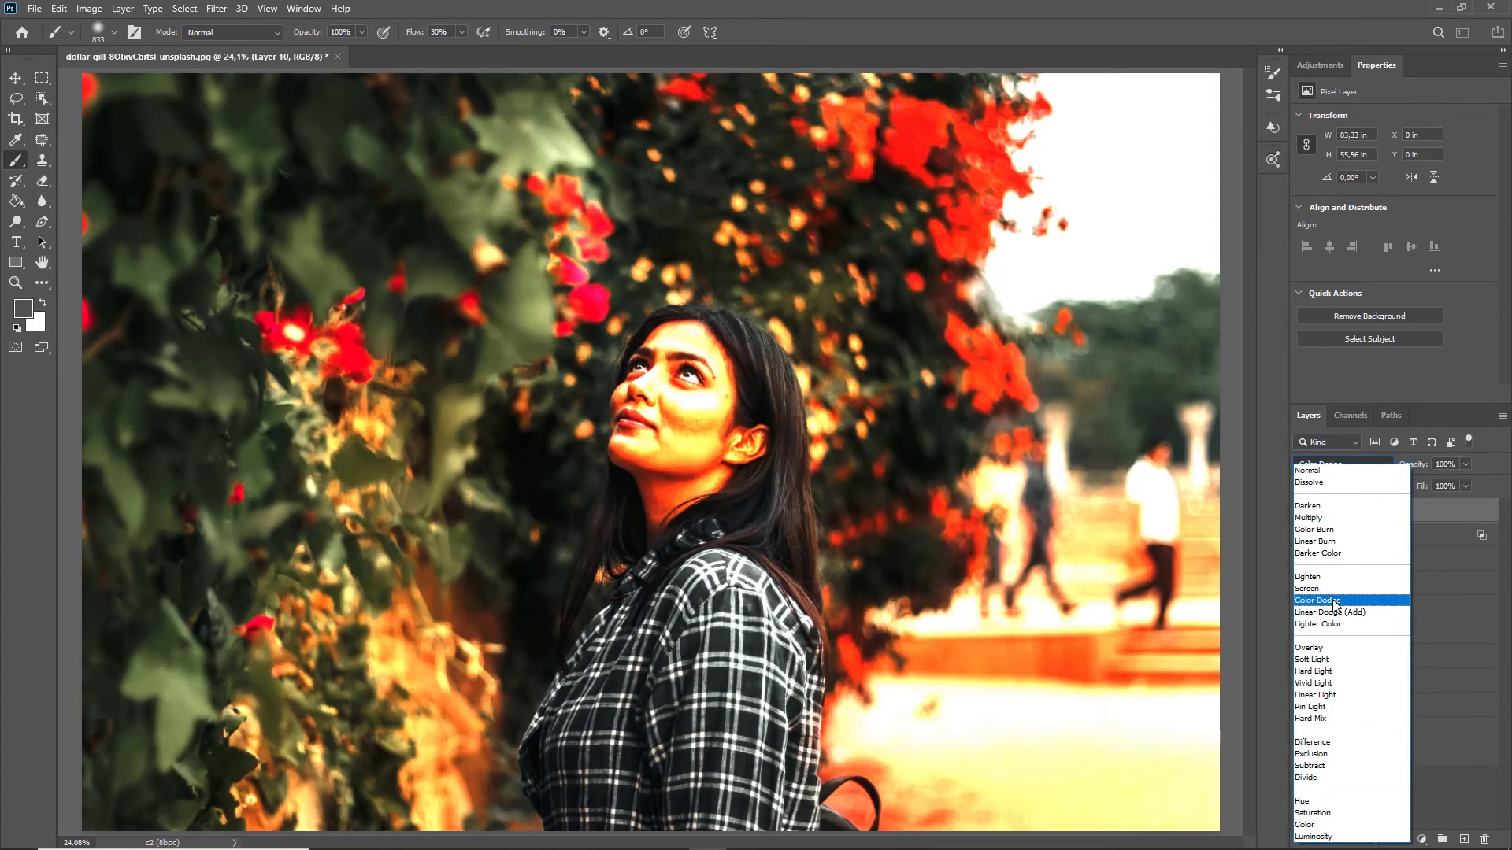
{"action": "left_click", "coordinate": [1331, 600]}
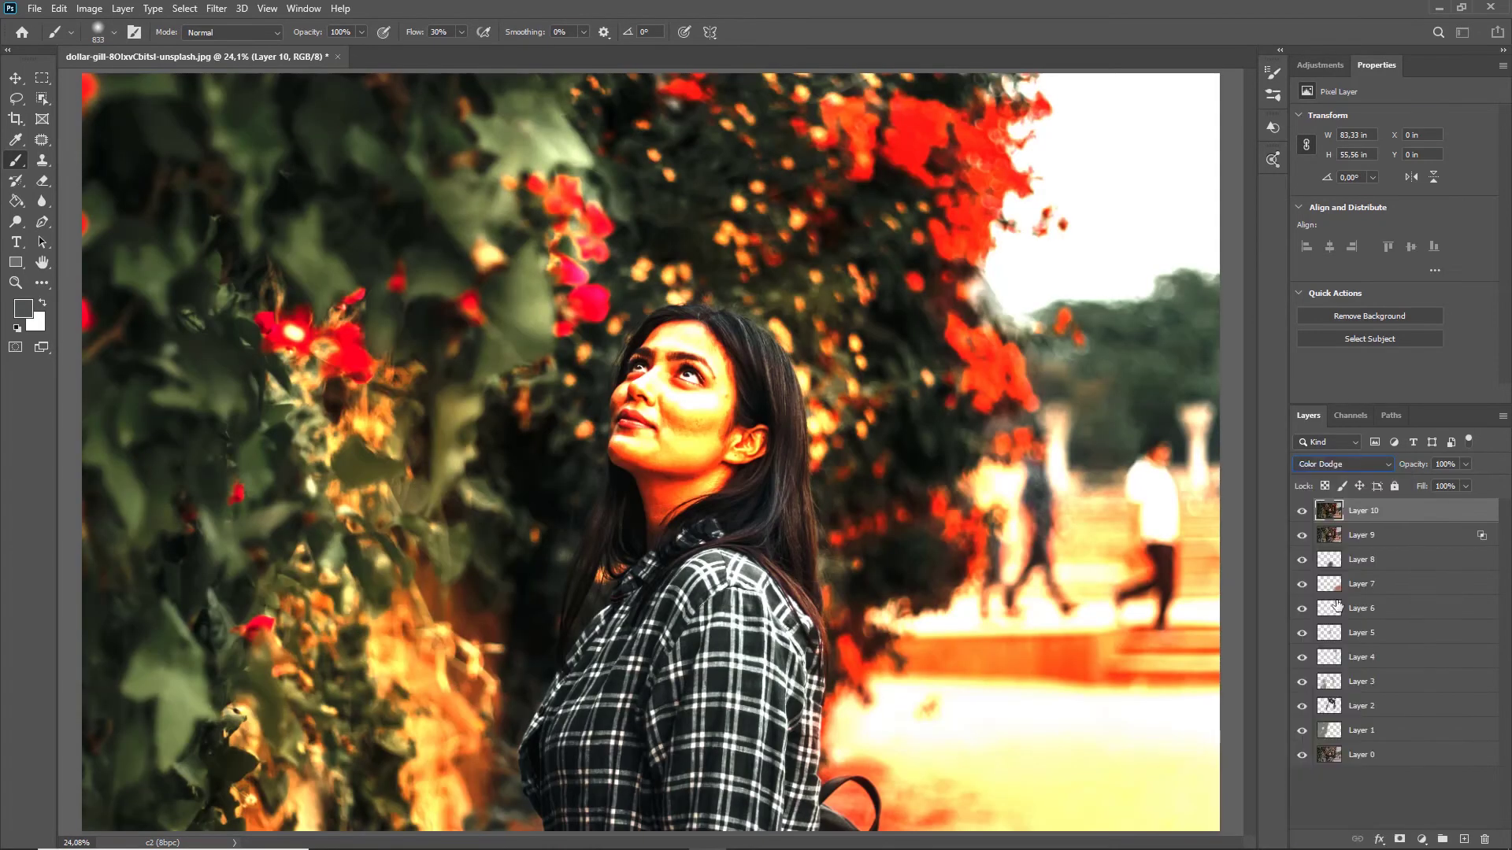
Step: Limit Layer 10's Color Dodge with a split 35/137 Underlying Layer Blend If range
{"action": "double_click", "coordinate": [1478, 514]}
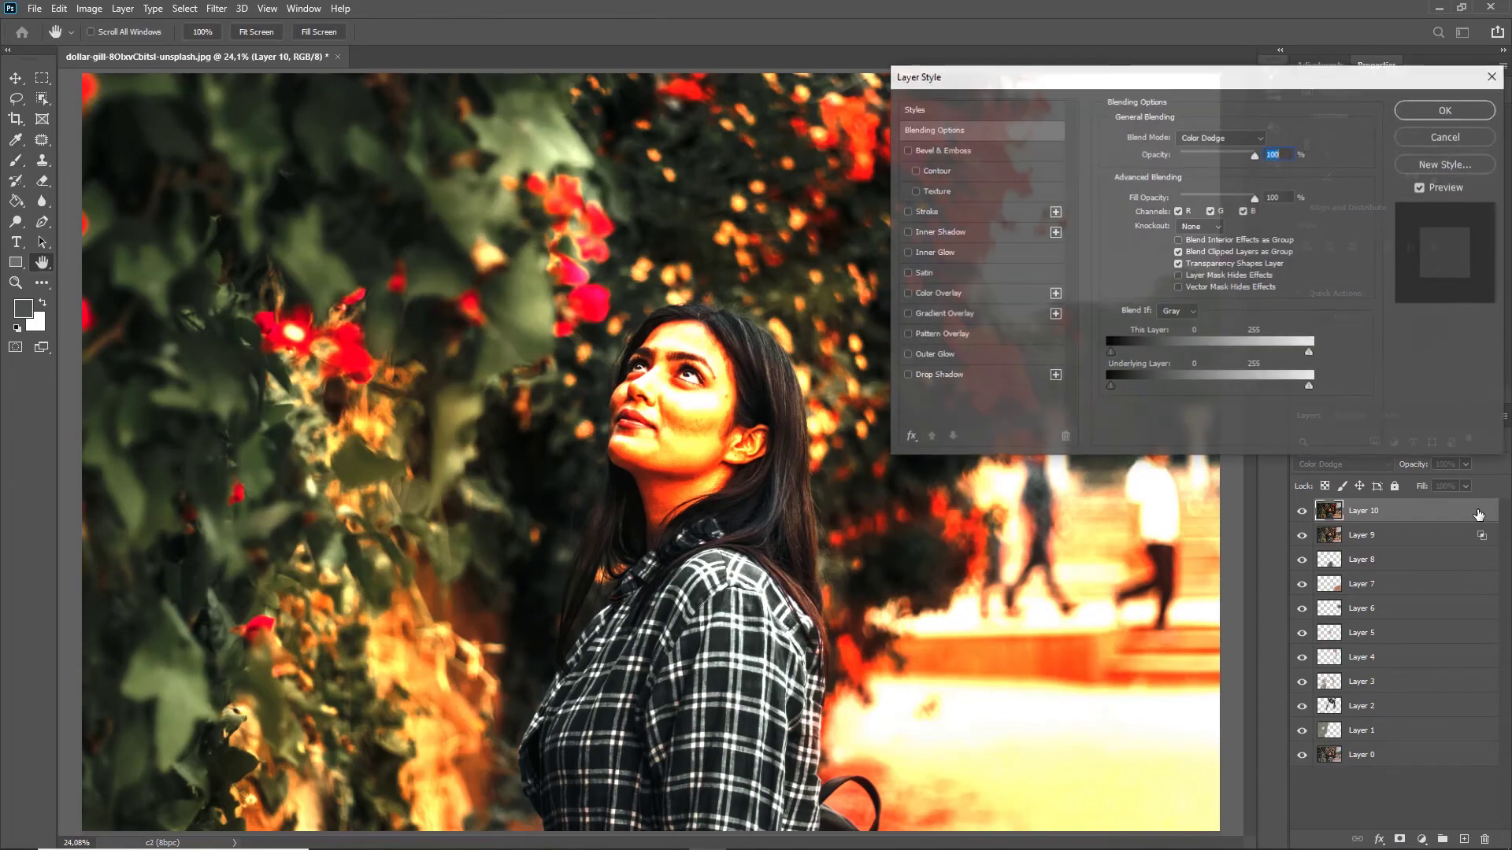
{"action": "left_click_drag", "start_coordinate": [1309, 387], "coordinate": [1139, 389]}
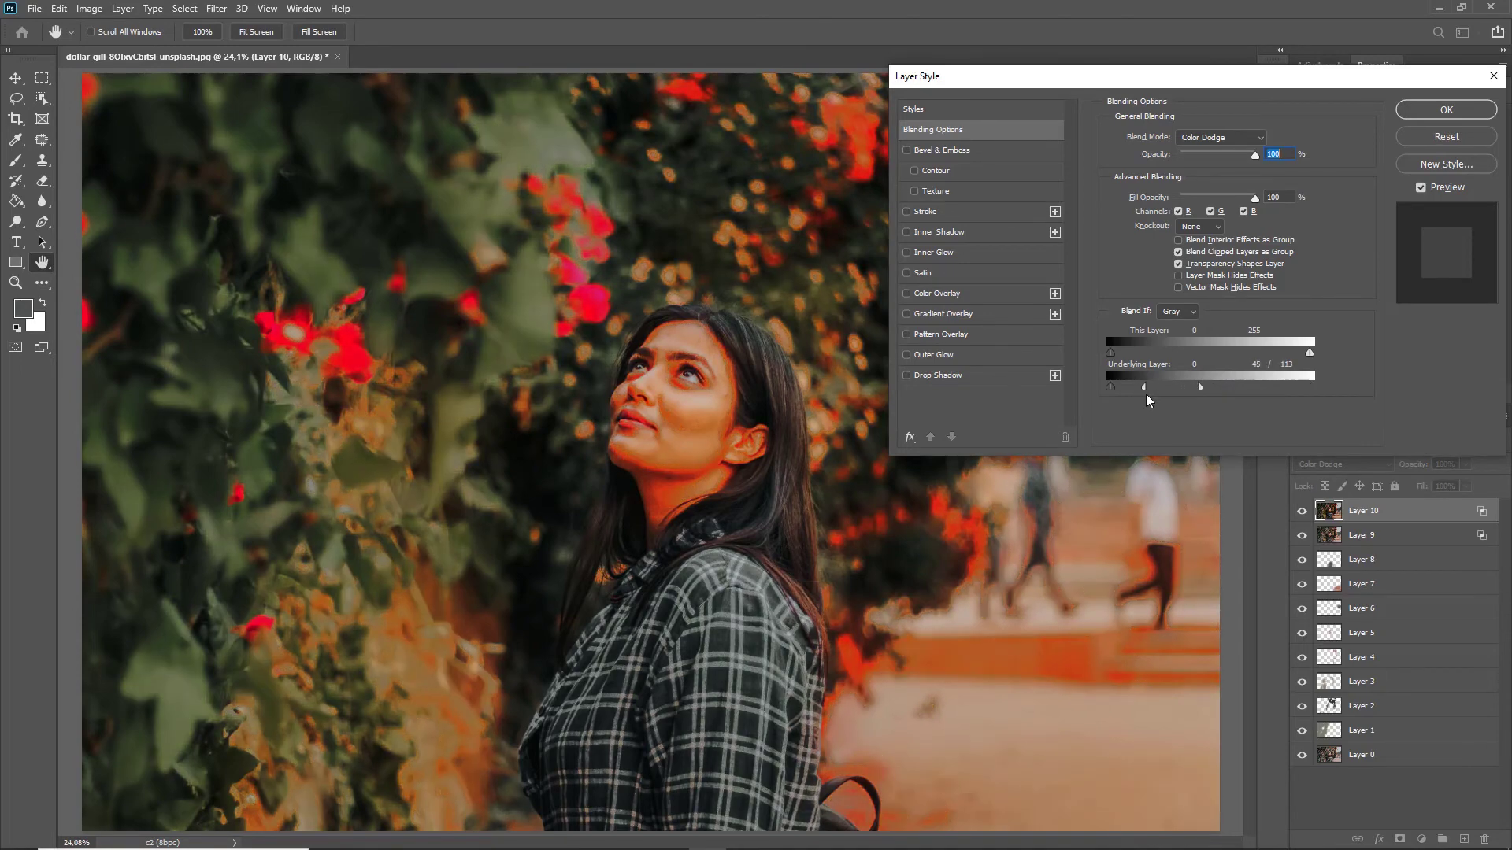
{"action": "left_click_drag", "start_coordinate": [1201, 391], "coordinate": [1219, 393]}
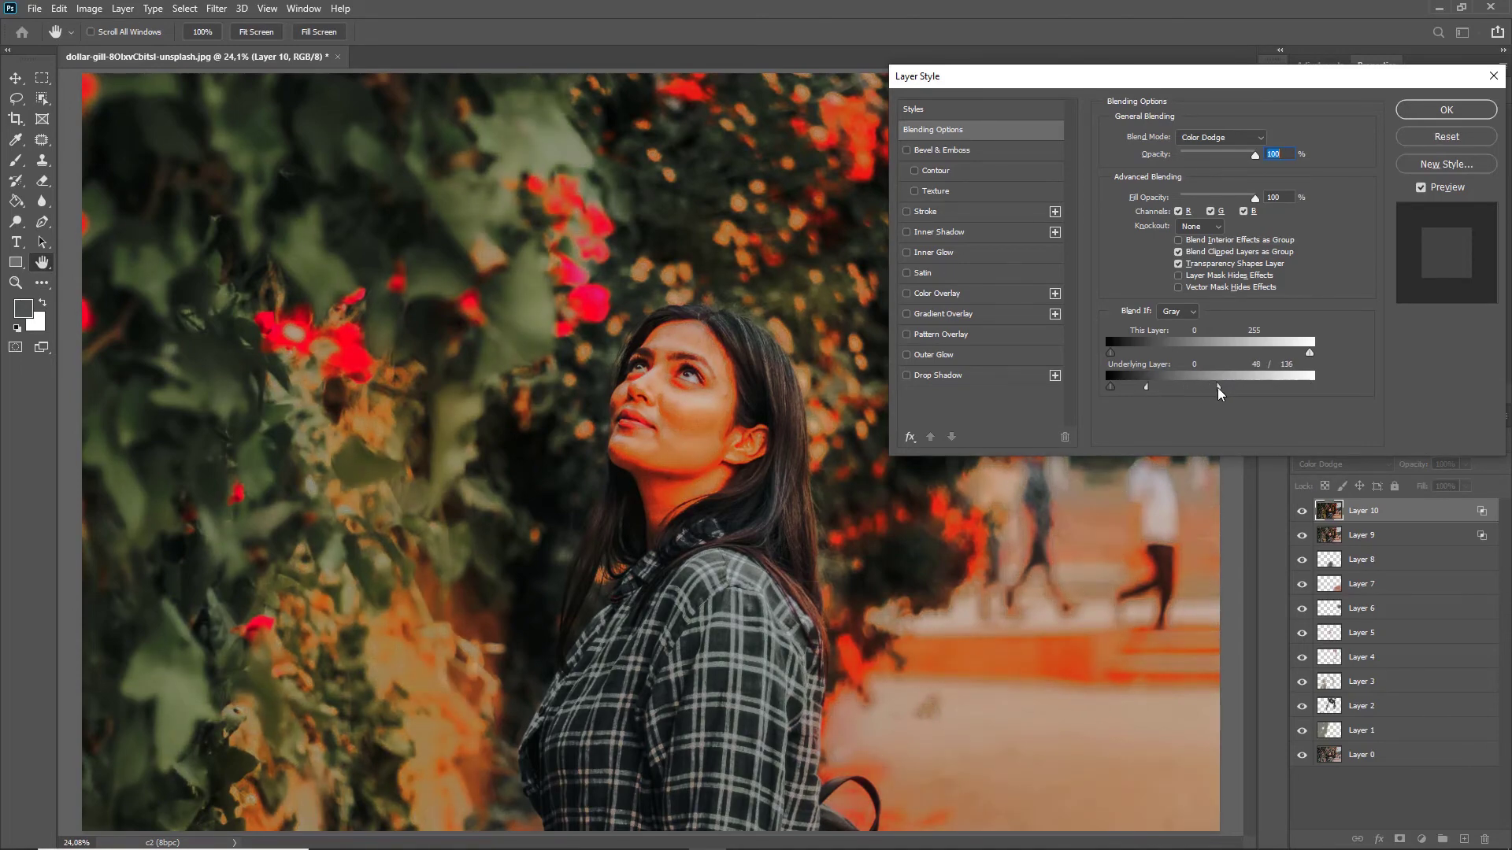
{"action": "left_click", "coordinate": [1443, 117]}
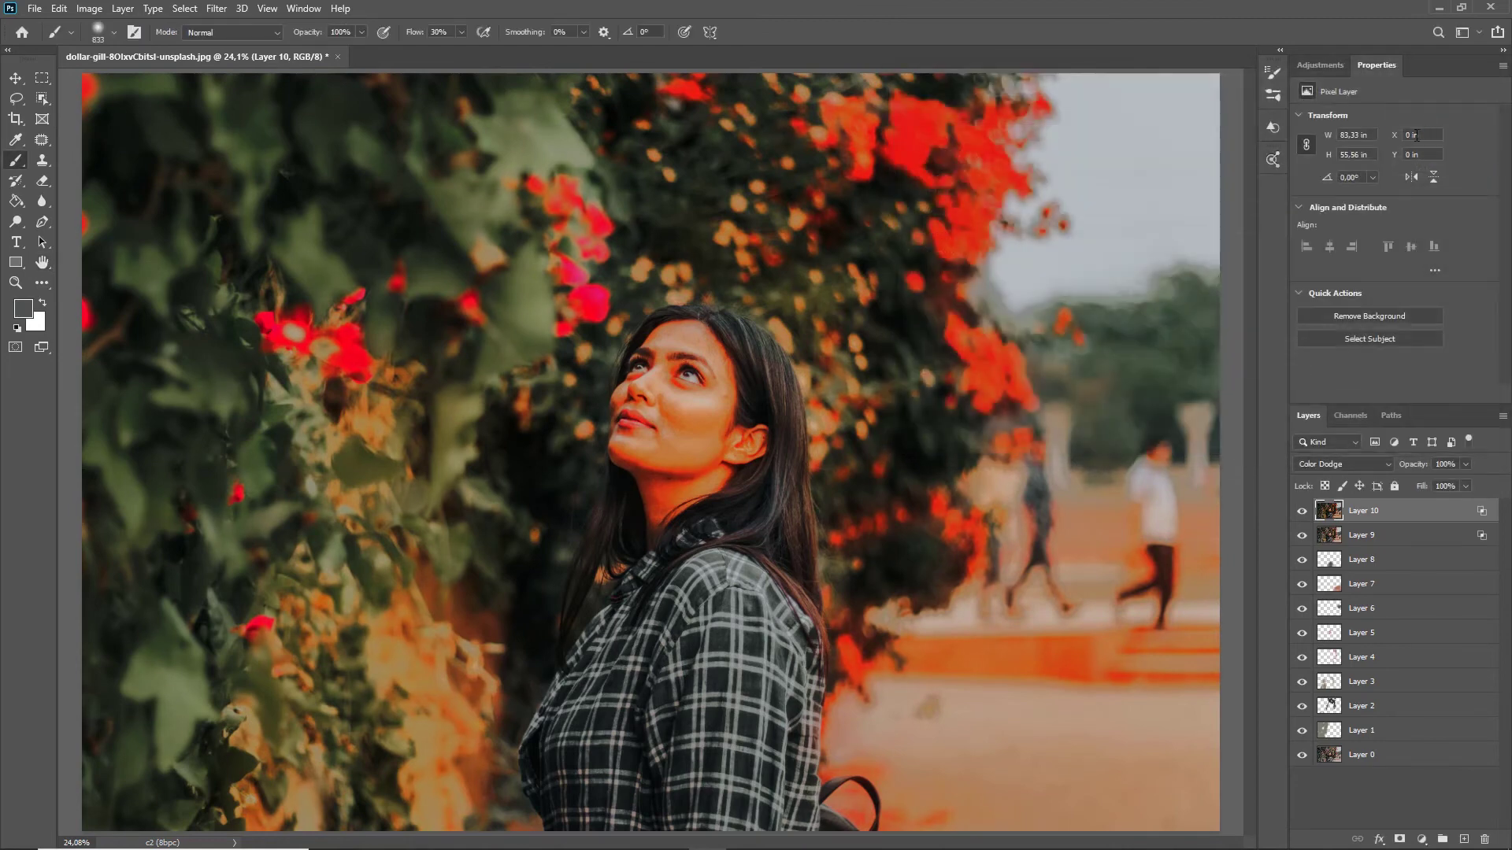
Step: Fade Layer 10's fill to about 19–21%, then select Layers 1 through 10
{"action": "left_click", "coordinate": [1415, 470]}
{"action": "left_click_drag", "start_coordinate": [1418, 493], "coordinate": [1316, 492]}
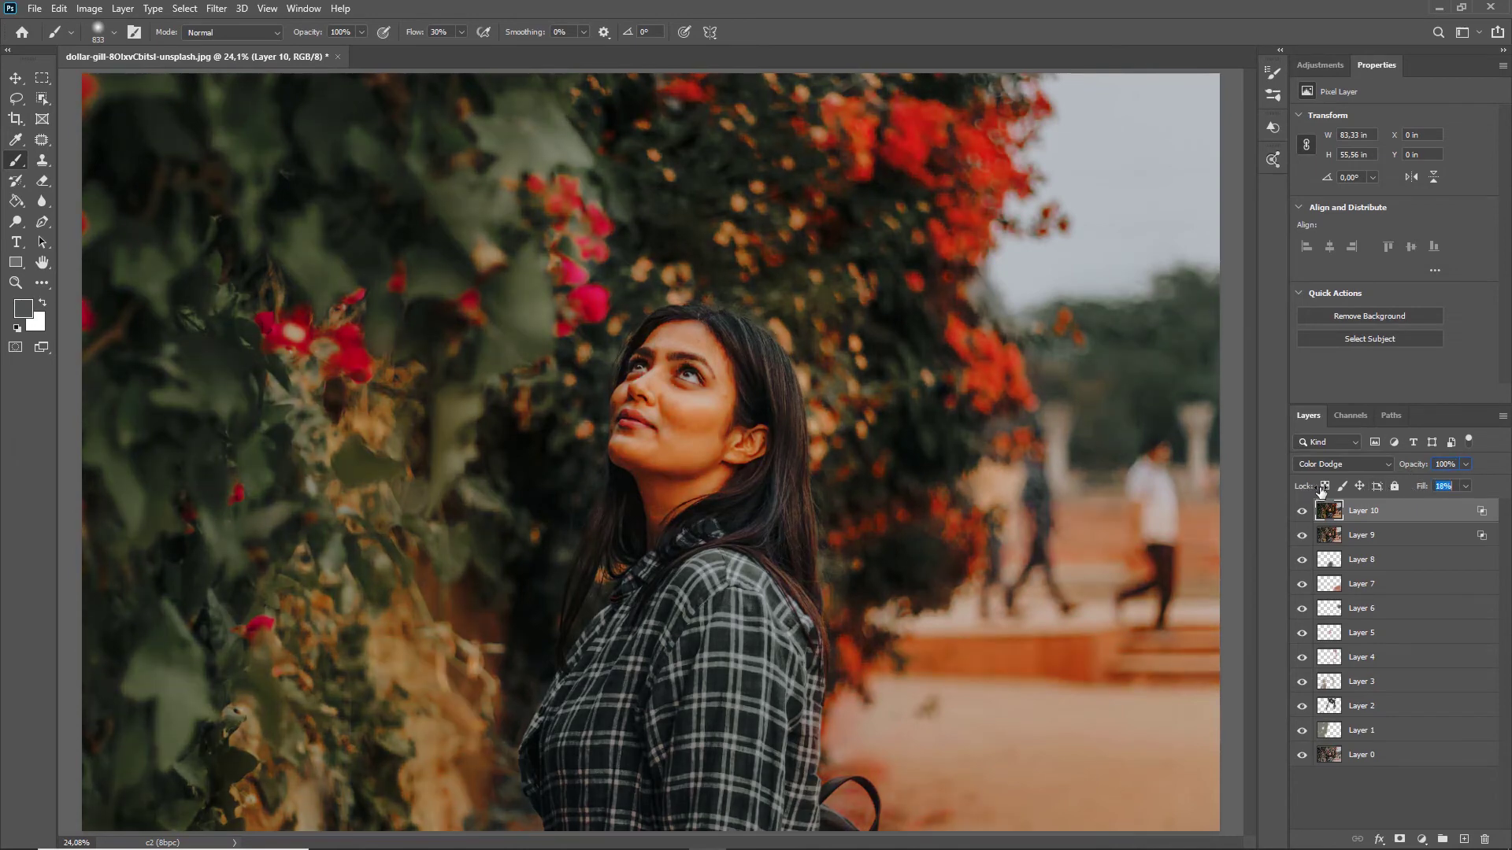
{"action": "key", "text": "shift+Tab"}
{"action": "left_click_drag", "start_coordinate": [1421, 490], "coordinate": [1420, 488]}
{"action": "left_click", "coordinate": [1359, 735], "text": "shift"}
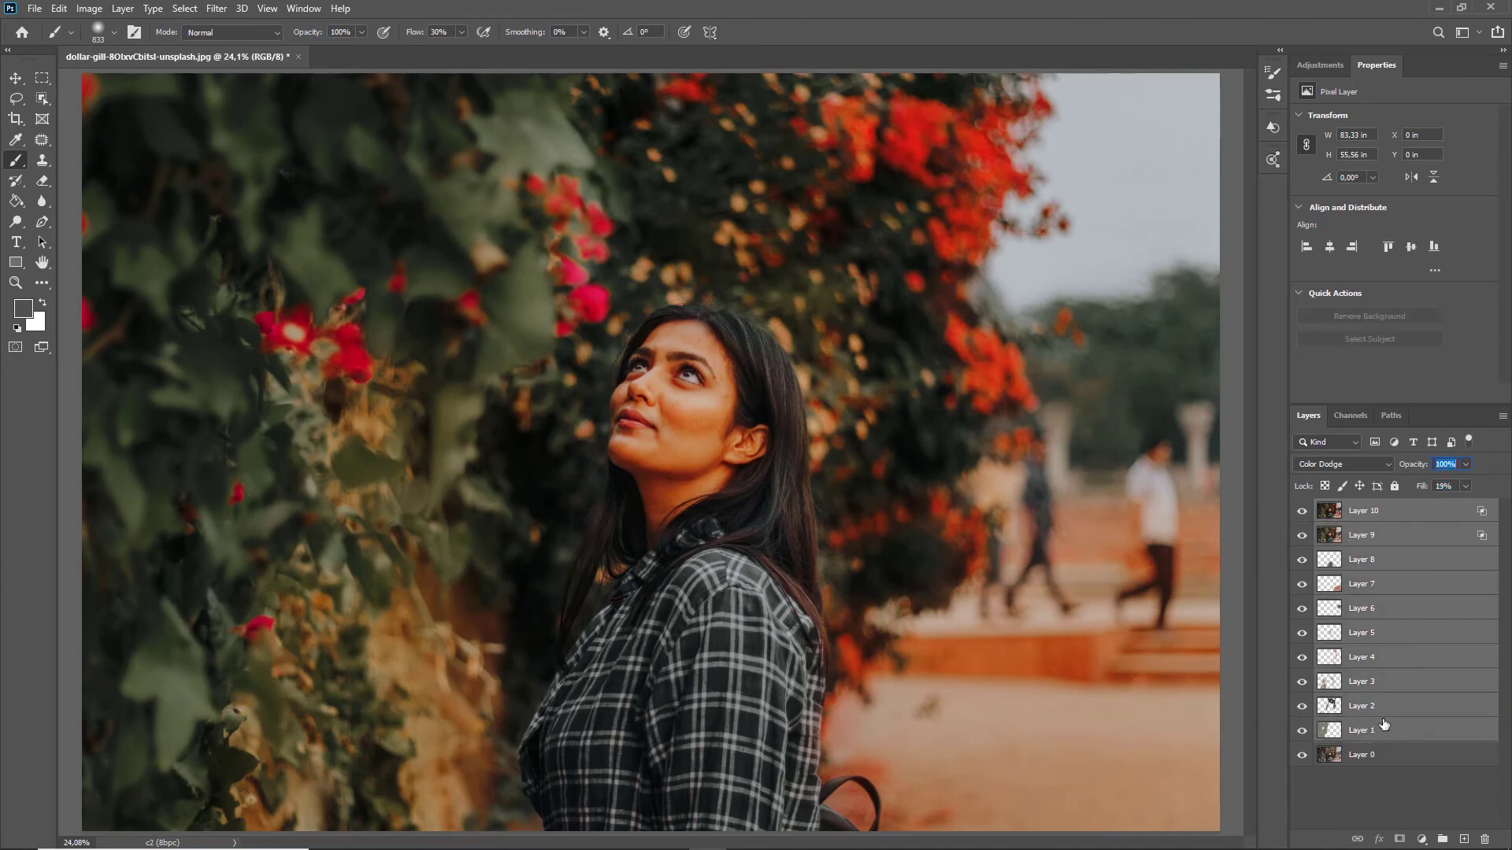
Step: Group Layers 1–10 into Group 1 and compare the image with and without it
{"action": "key", "text": "ctrl+g"}
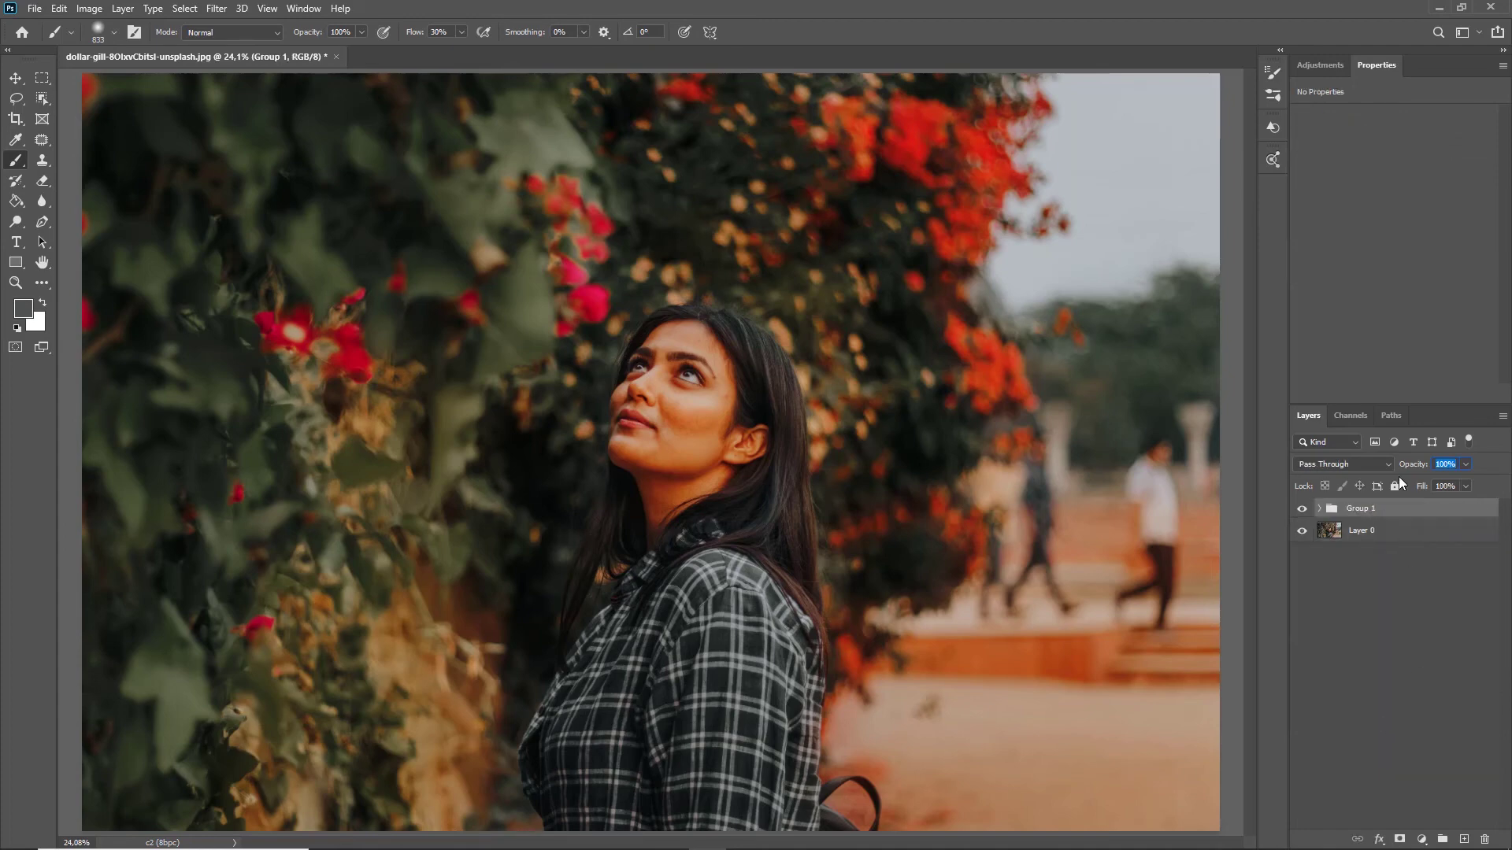
{"action": "type", "text": "0"}
{"action": "key", "text": "Return"}
{"action": "type", "text": "100"}
{"action": "key", "text": "Return"}
{"action": "left_click", "coordinate": [1302, 508]}
{"action": "left_click", "coordinate": [1304, 510]}
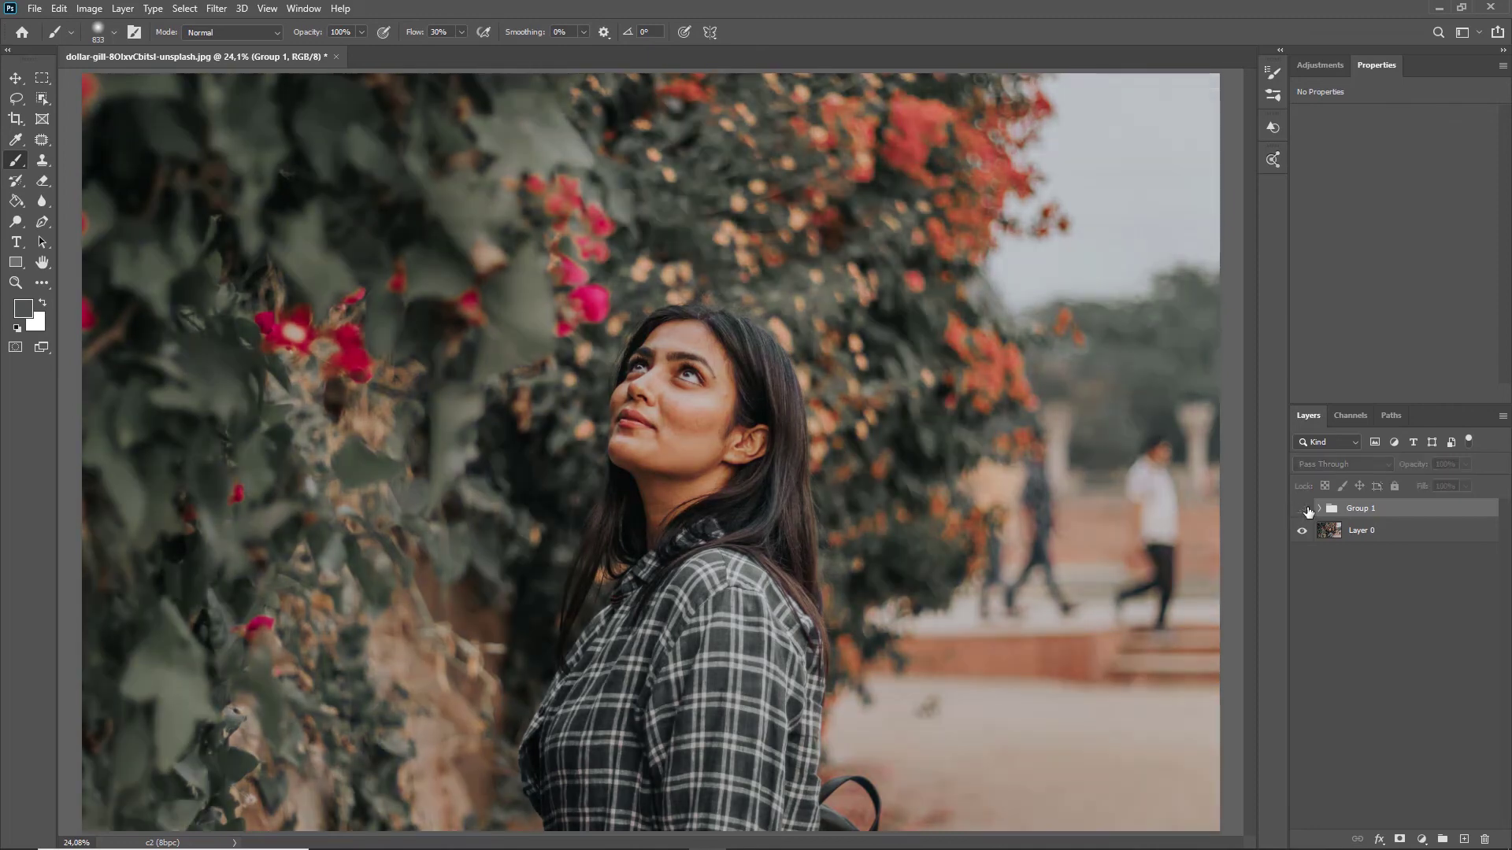
Step: Reduce Group 1's opacity to about 59%, then enter an e-mail address for the sign-up
{"action": "left_click_drag", "start_coordinate": [1417, 464], "coordinate": [1054, 507]}
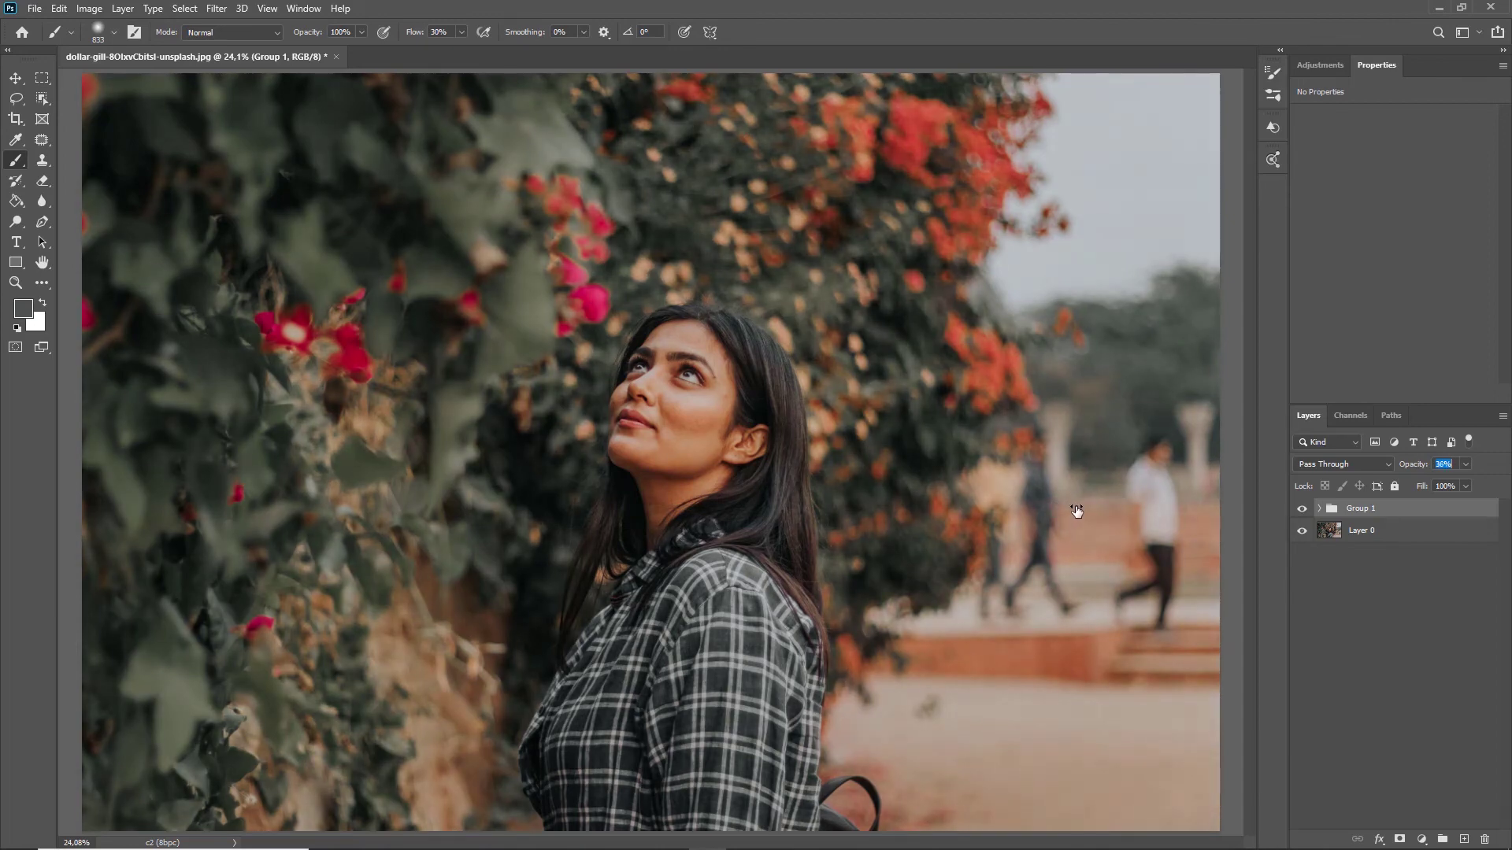
{"action": "left_click_drag", "start_coordinate": [1080, 512], "coordinate": [1108, 514]}
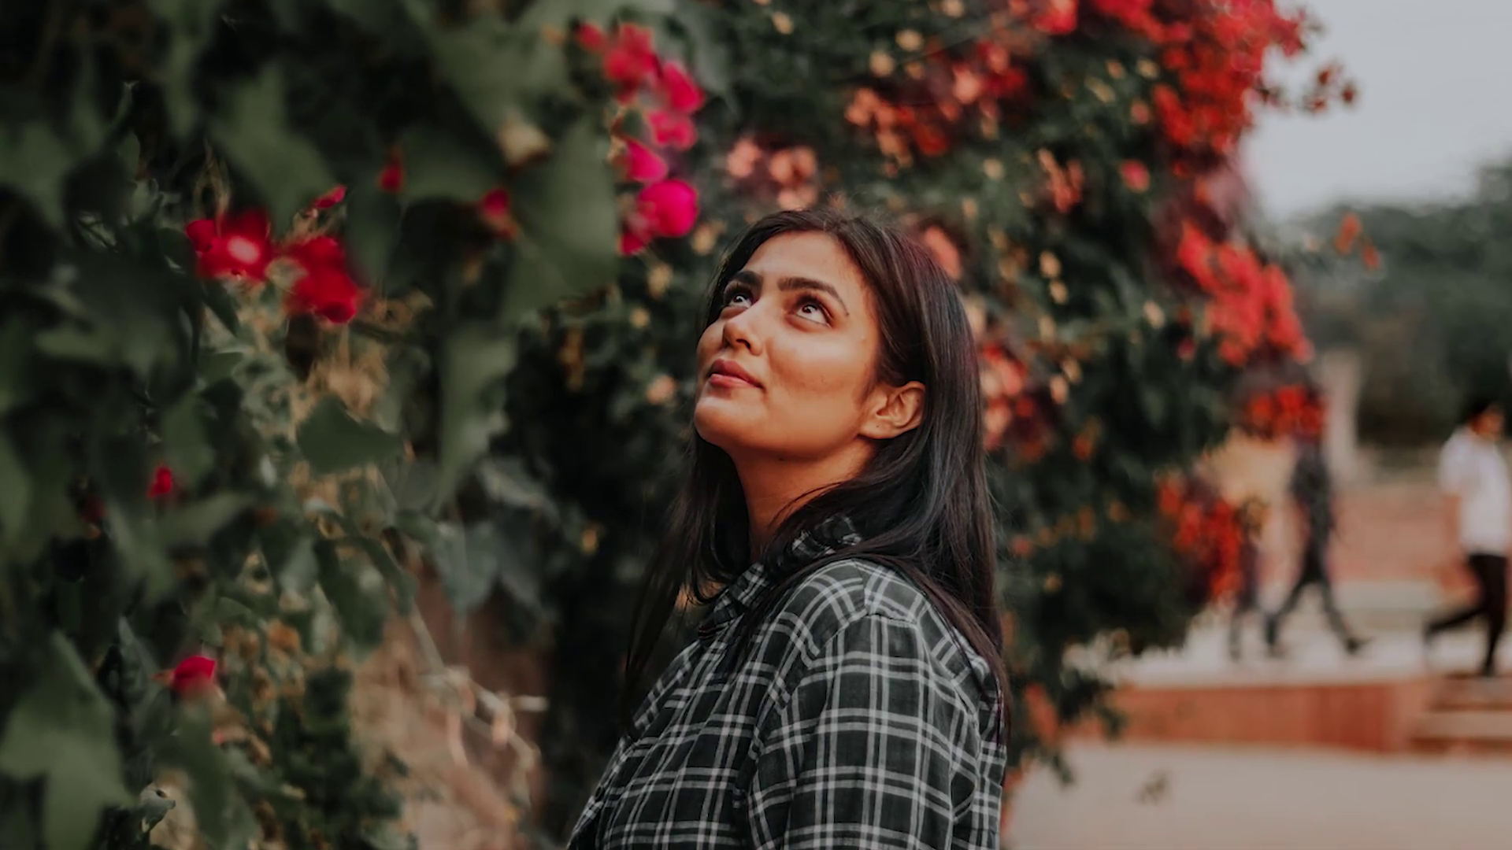
{"action": "type", "text": "meuemail"}
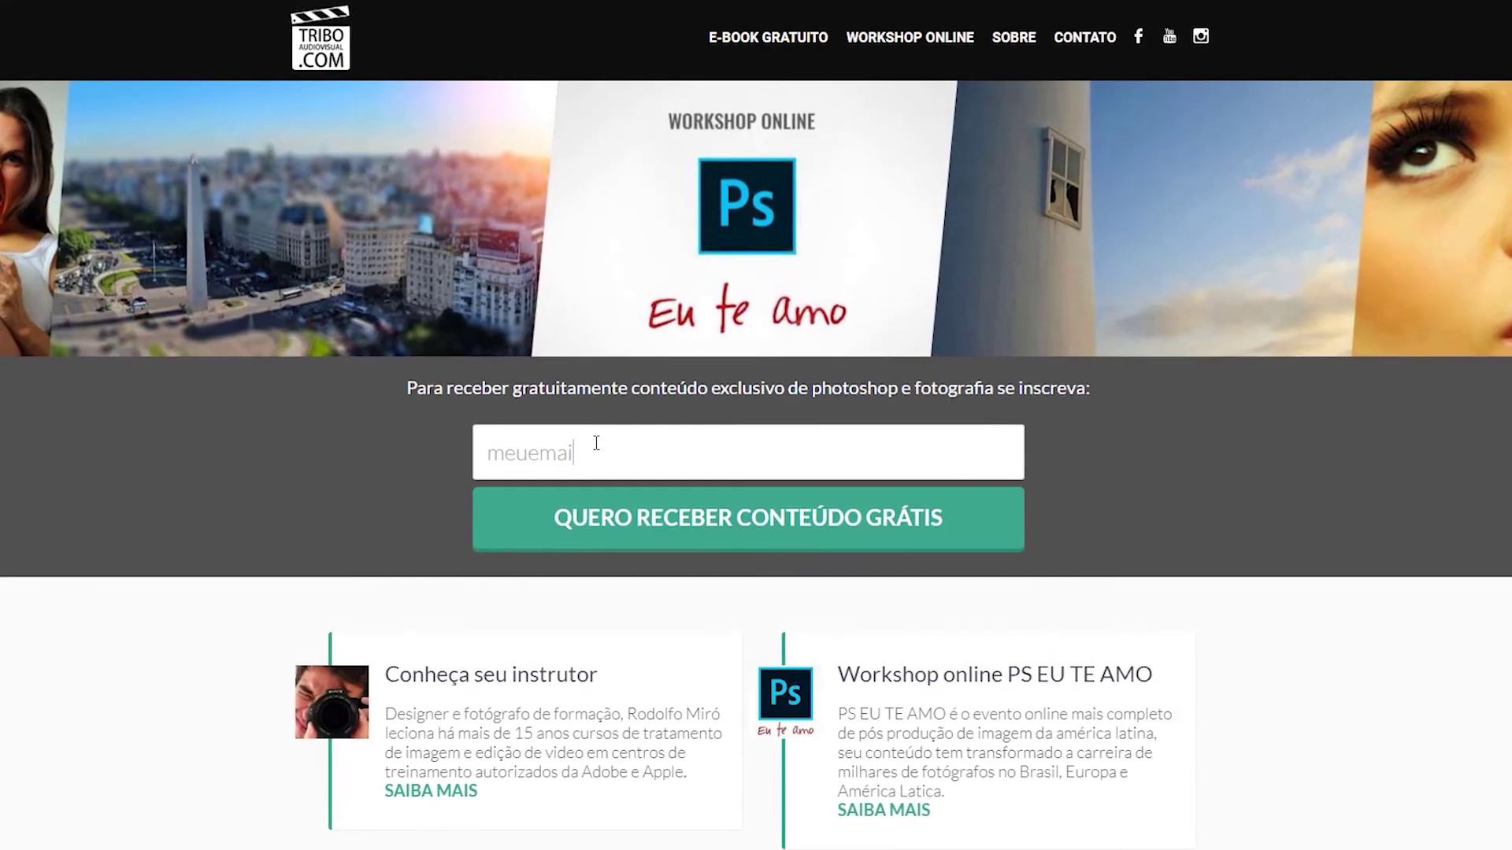
{"action": "type", "text": "@gmail.com"}
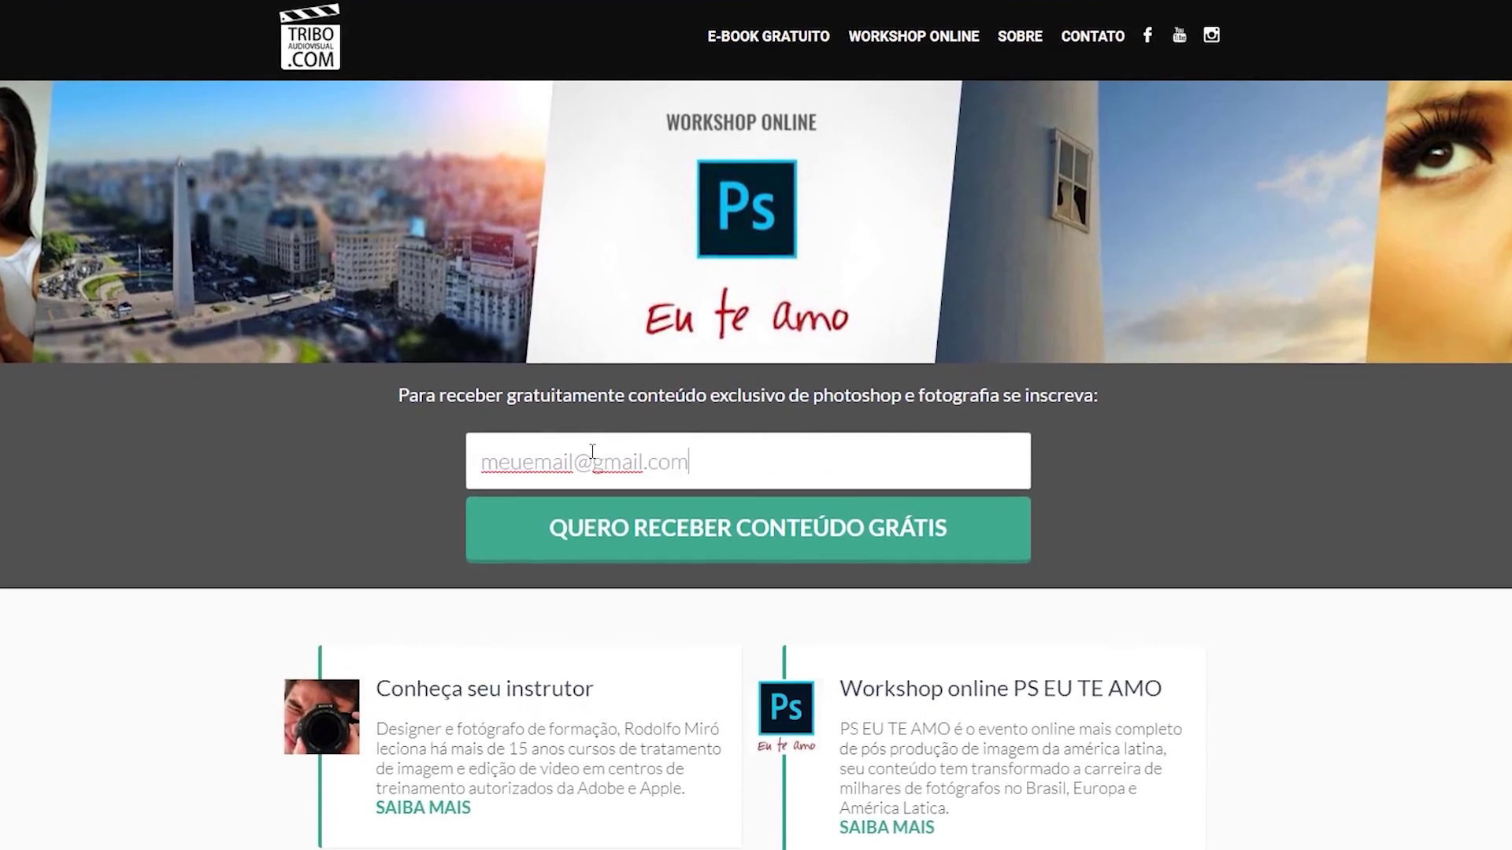
Step: Submit the free-content sign-up form with QUERO RECEBER CONTEÚDO GRÁTIS
{"action": "left_click", "coordinate": [732, 537]}
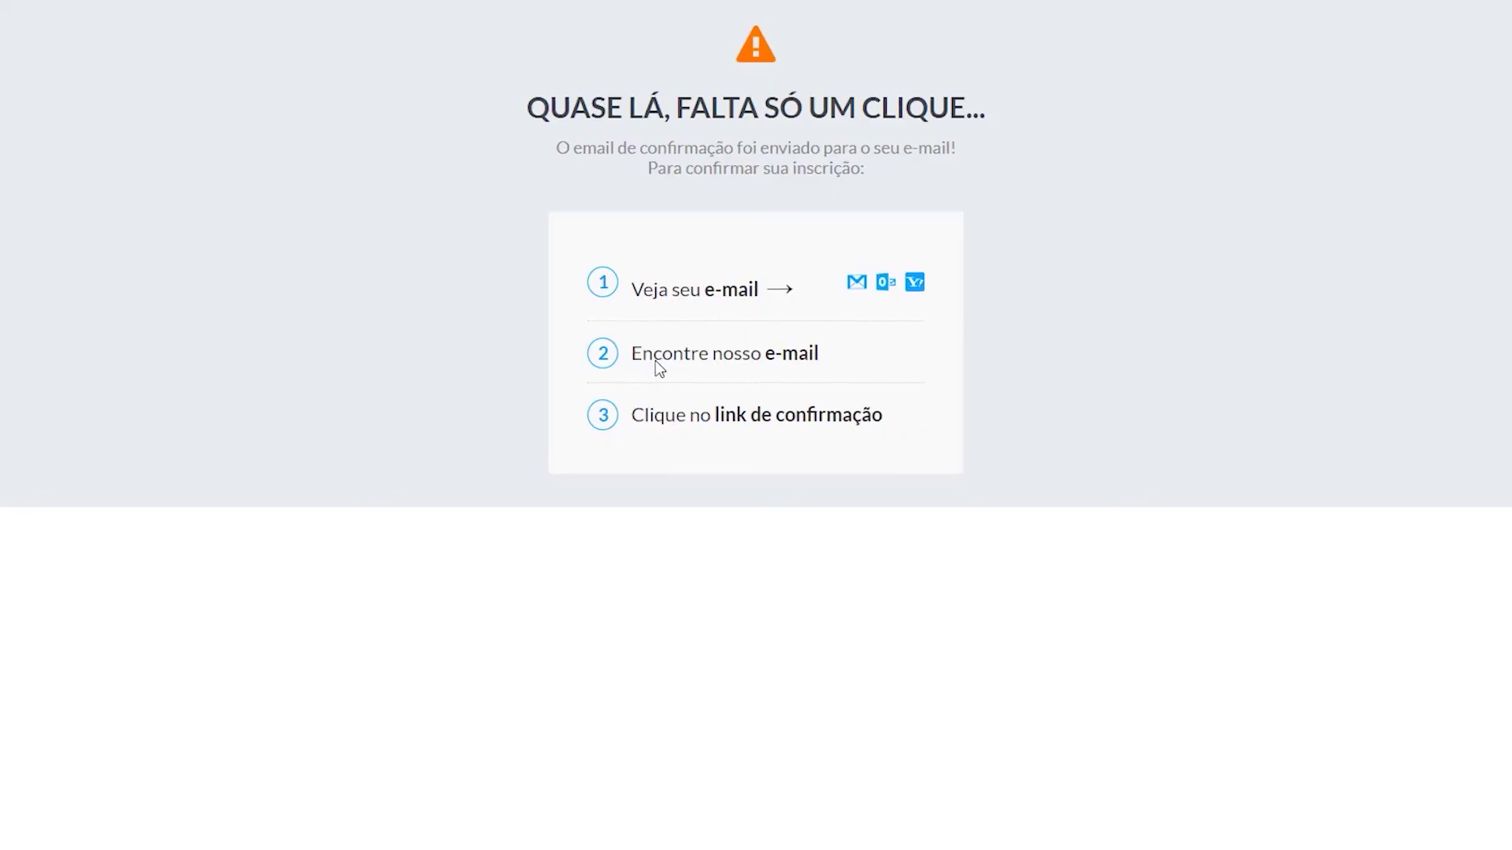